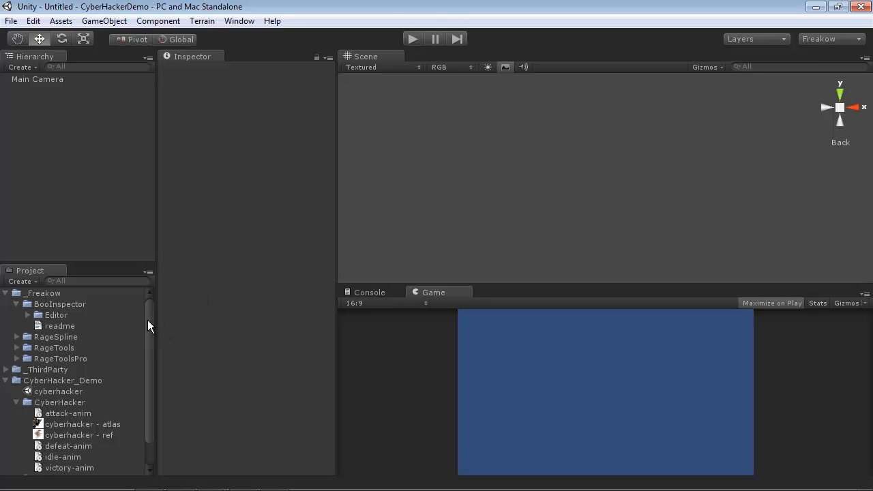
Step: Examine the cyberhacker - ref texture in an enlarged Inspector preview
scroll(147, 320, "down", 2)
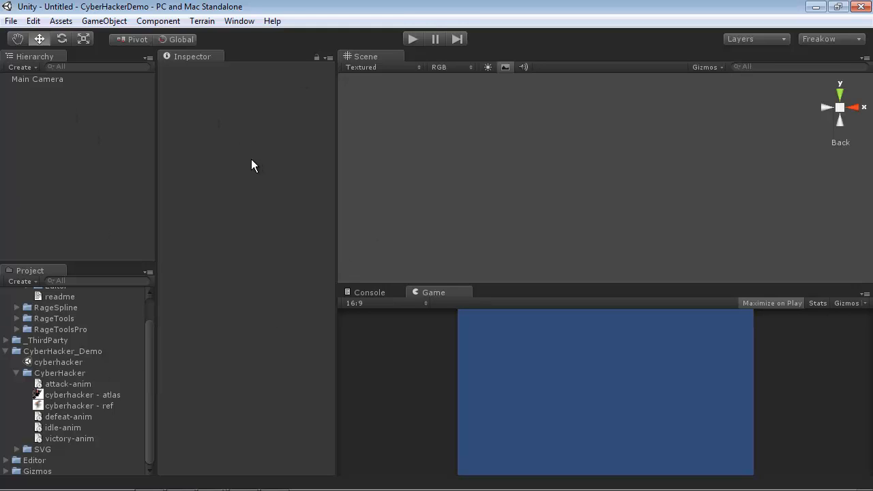
left_click_drag(149, 343, 150, 319)
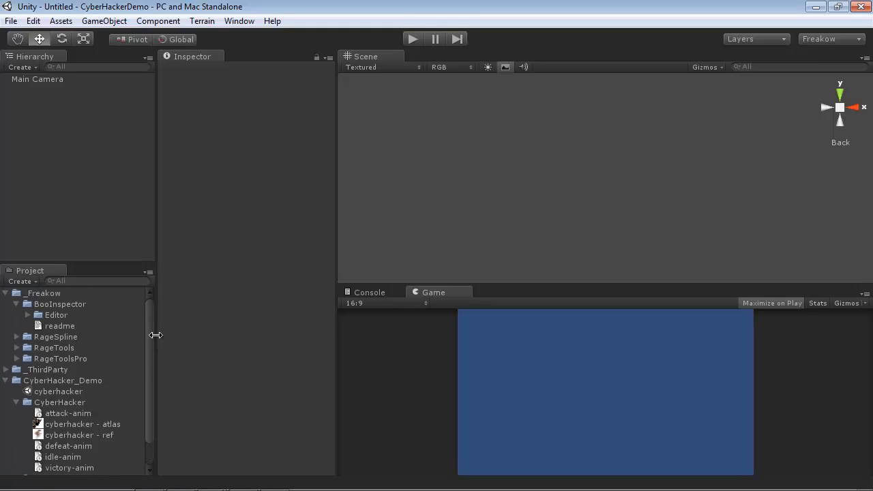
left_click_drag(150, 354, 151, 387)
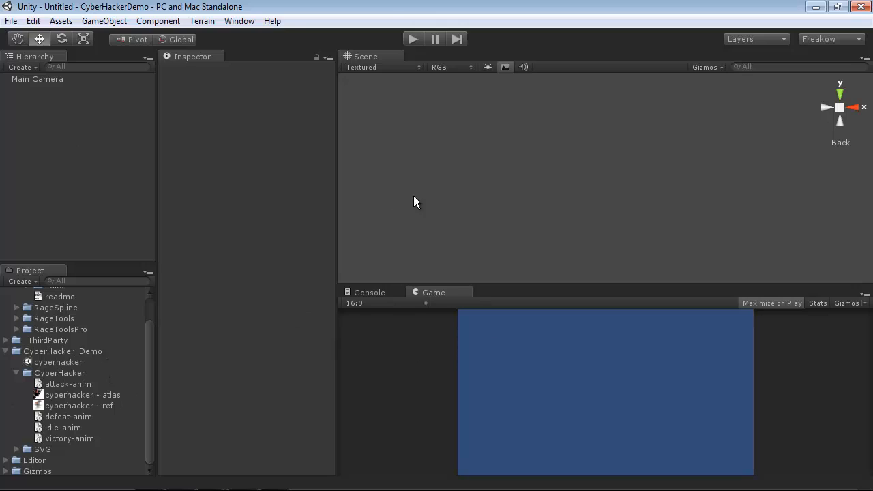
left_click(92, 395)
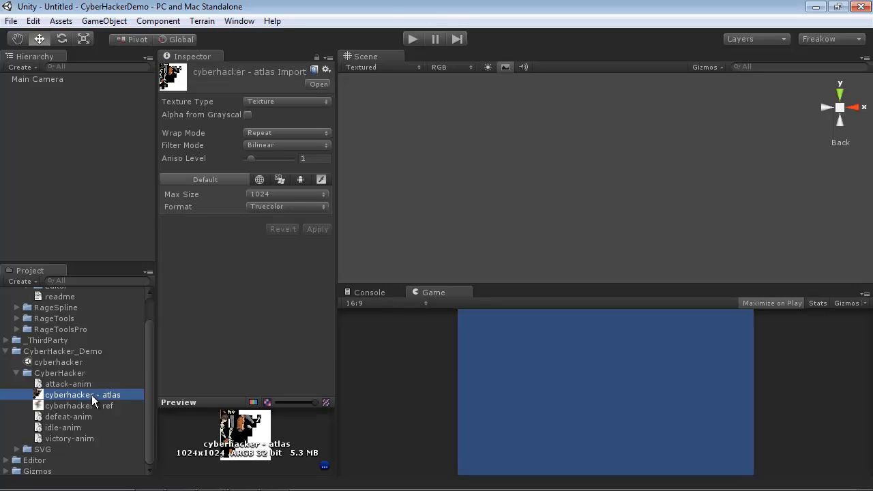
left_click(100, 405)
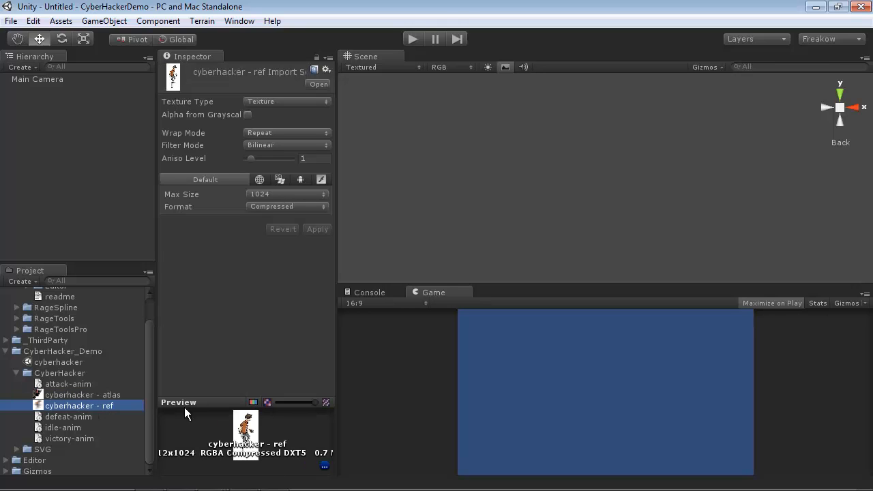
left_click_drag(213, 371, 228, 240)
left_click_drag(336, 255, 413, 260)
left_click_drag(283, 239, 295, 170)
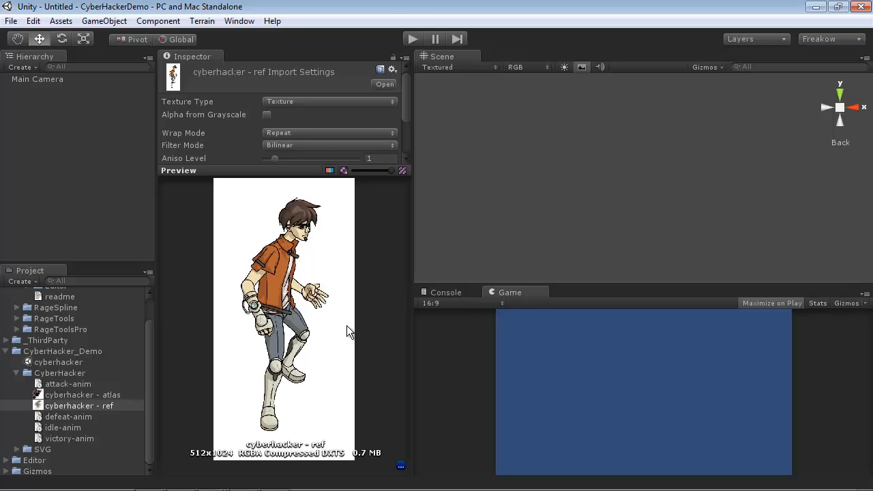
left_click(104, 21)
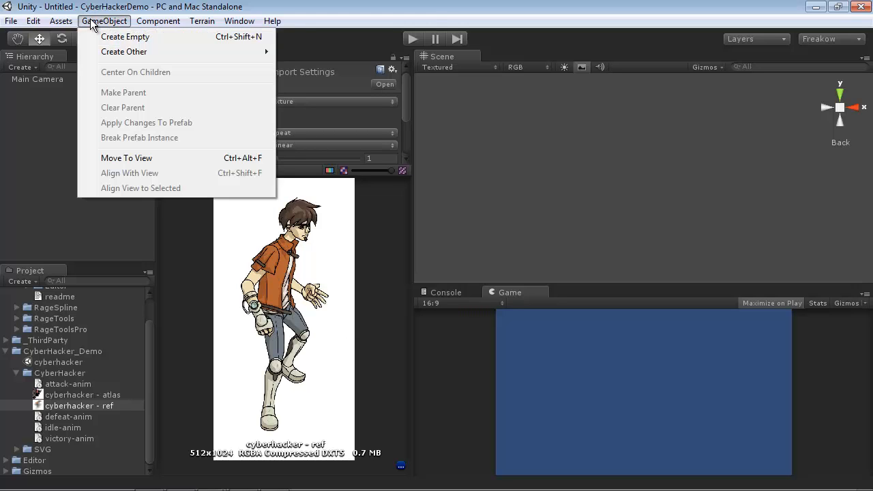
mouse_move(158, 22)
mouse_move(175, 186)
mouse_move(286, 372)
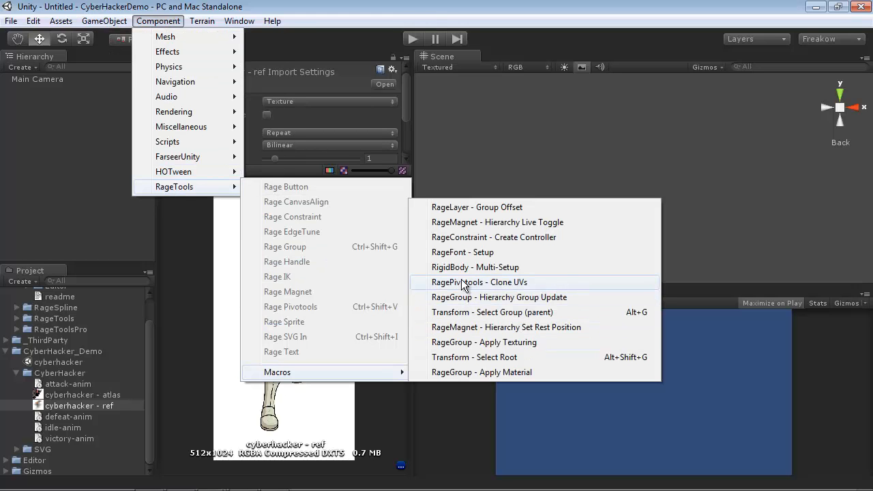
left_click(351, 12)
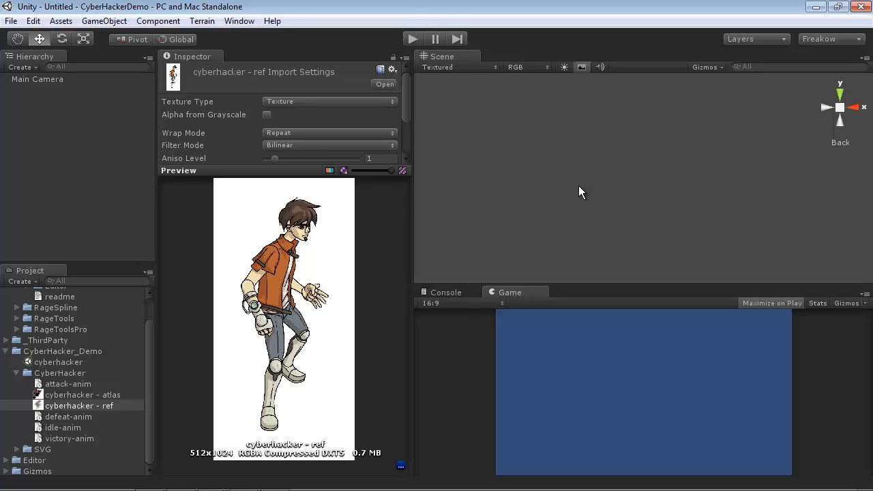
Step: Examine the cyberhacker - atlas texture, comparing its colour and alpha channels in the preview
left_click(81, 397)
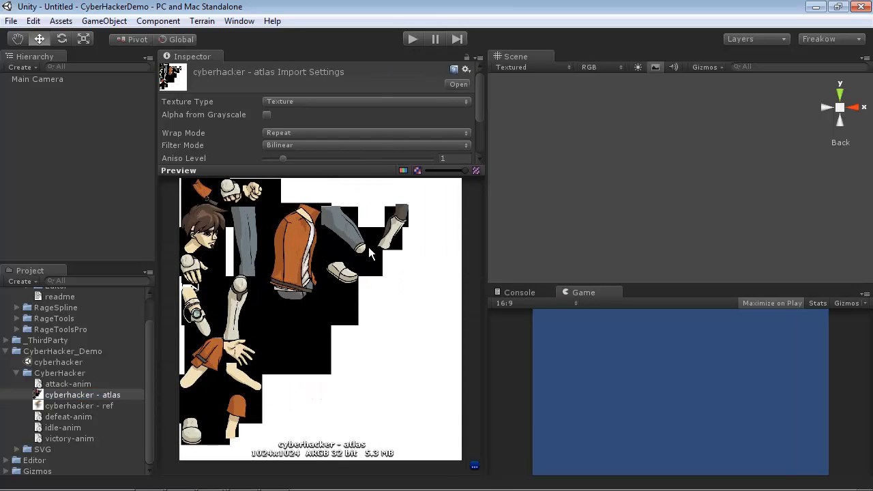
left_click(403, 171)
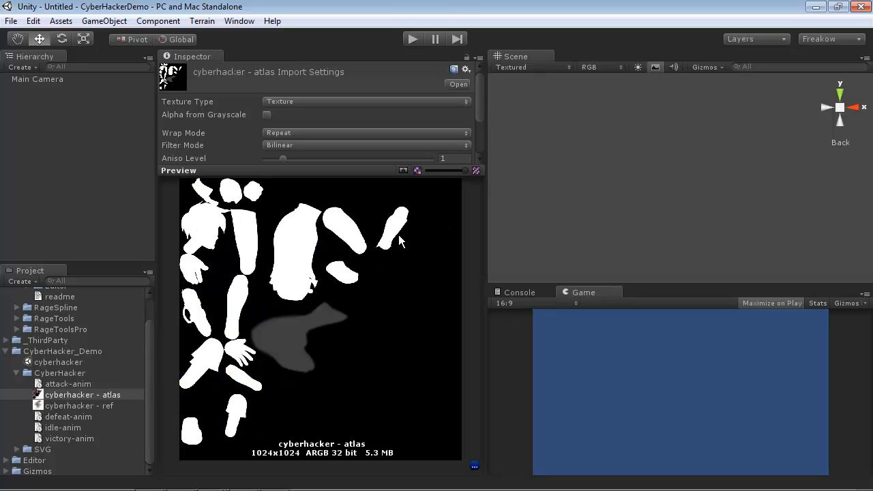
left_click(404, 171)
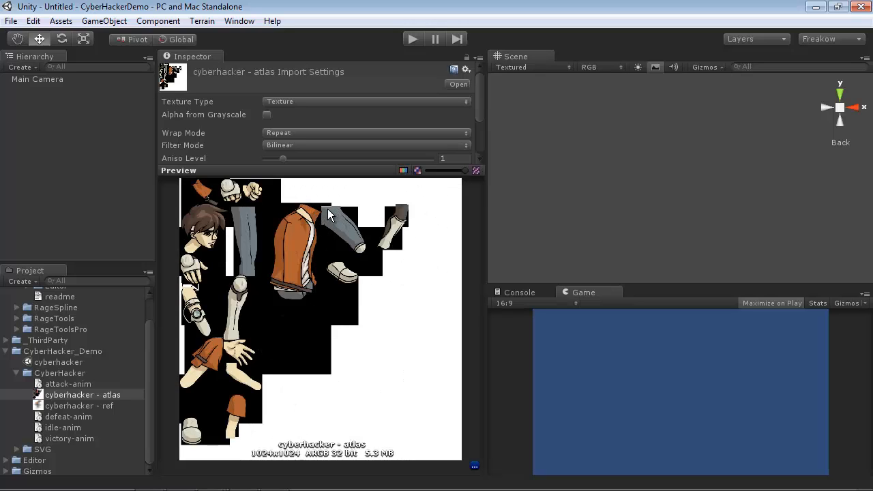
left_click(405, 170)
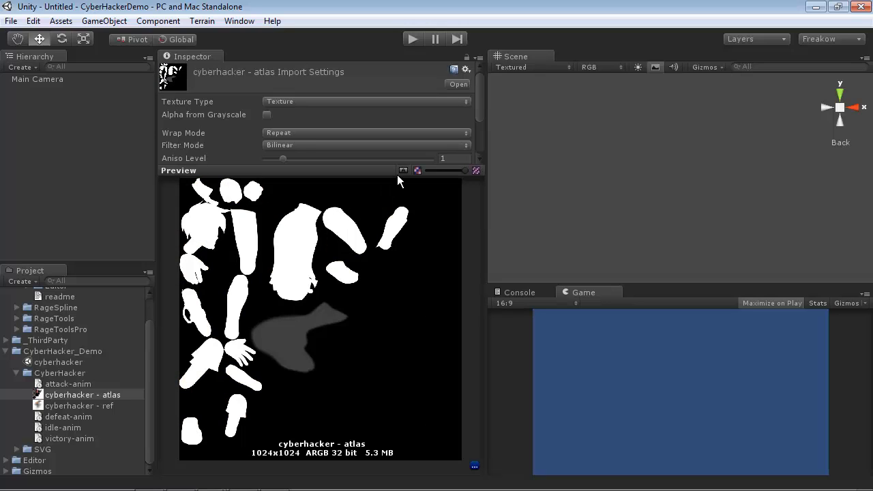
left_click(403, 171)
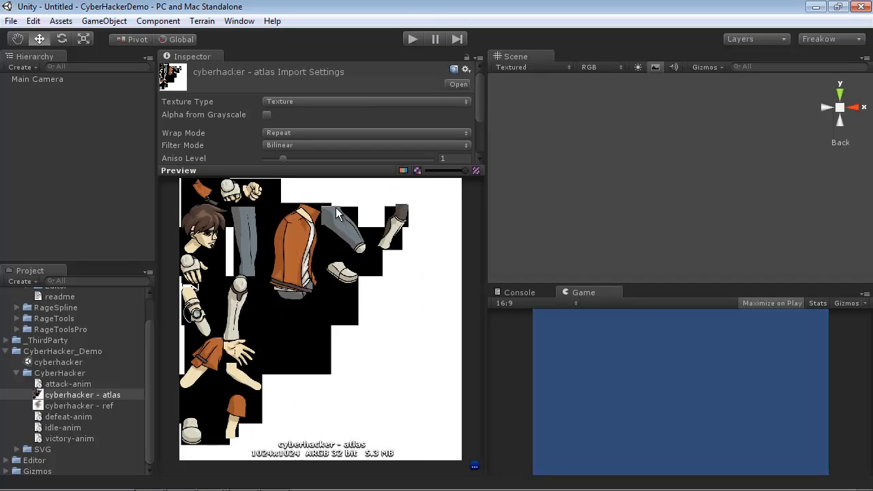
left_click(402, 170)
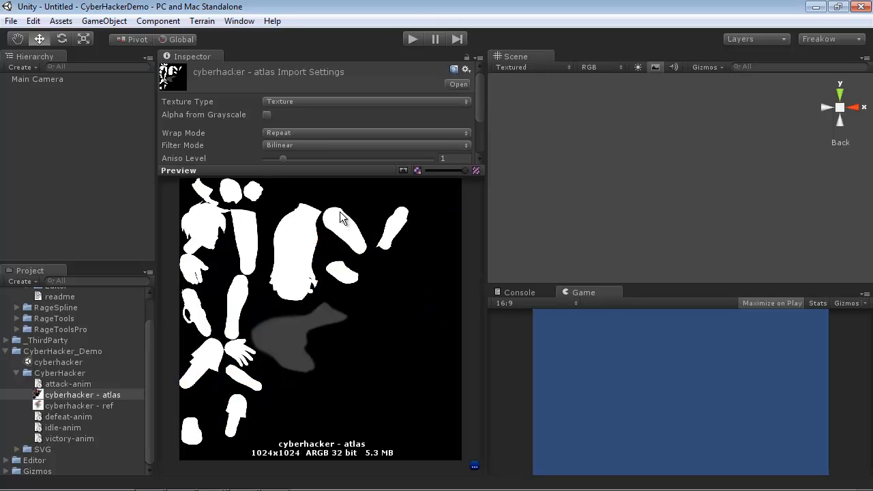
left_click(403, 170)
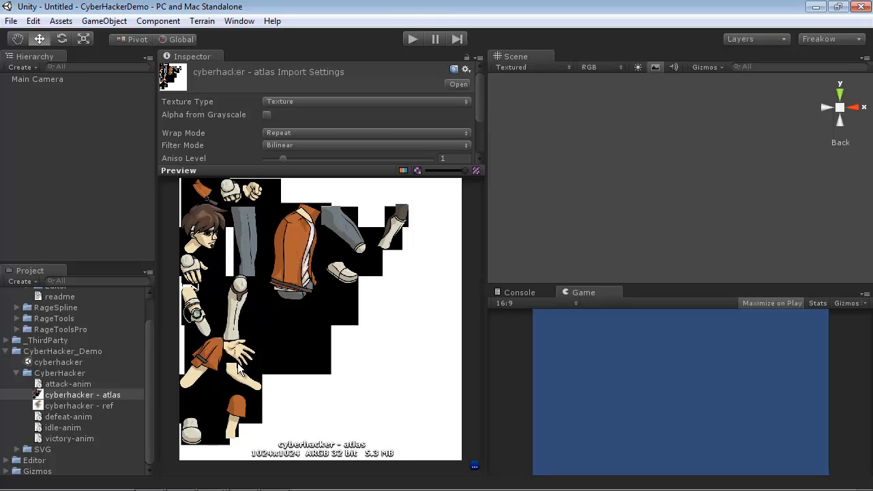
left_click(403, 171)
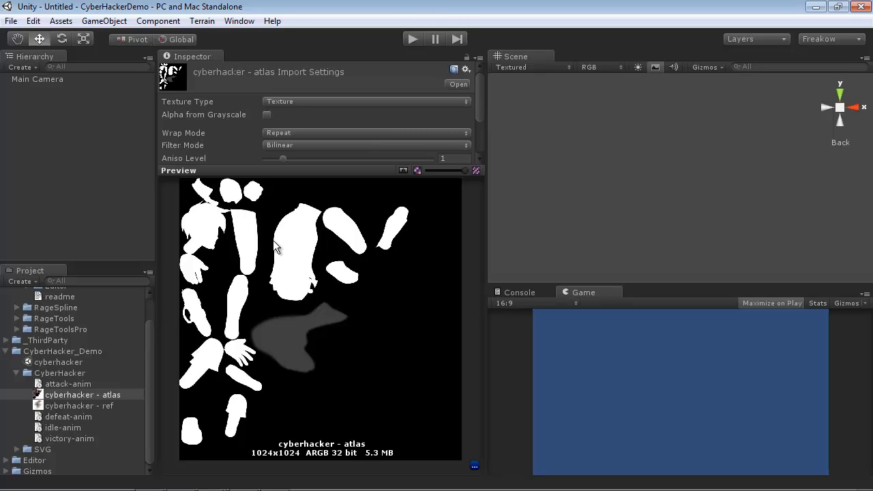
left_click(404, 171)
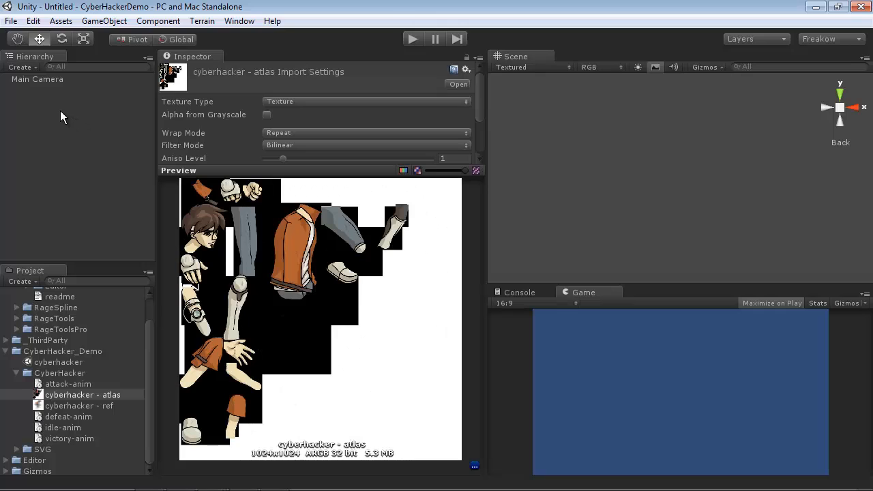
Step: Create an empty game object, add a Rage SVG In component to it, and narrow the Inspector
key("ctrl+shift+n")
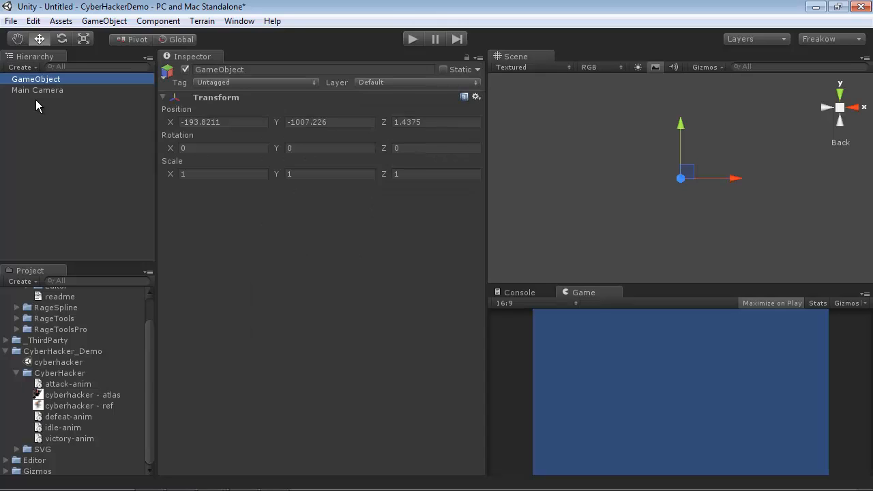
left_click(145, 21)
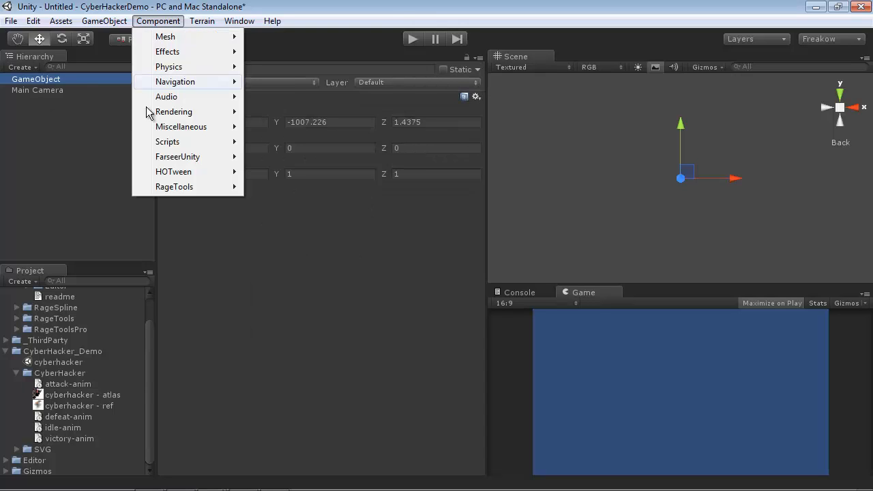
mouse_move(163, 195)
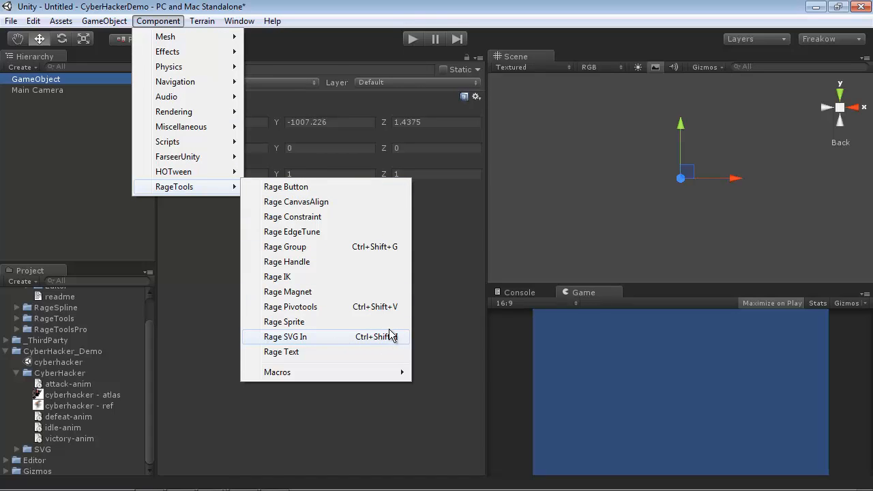
left_click(296, 15)
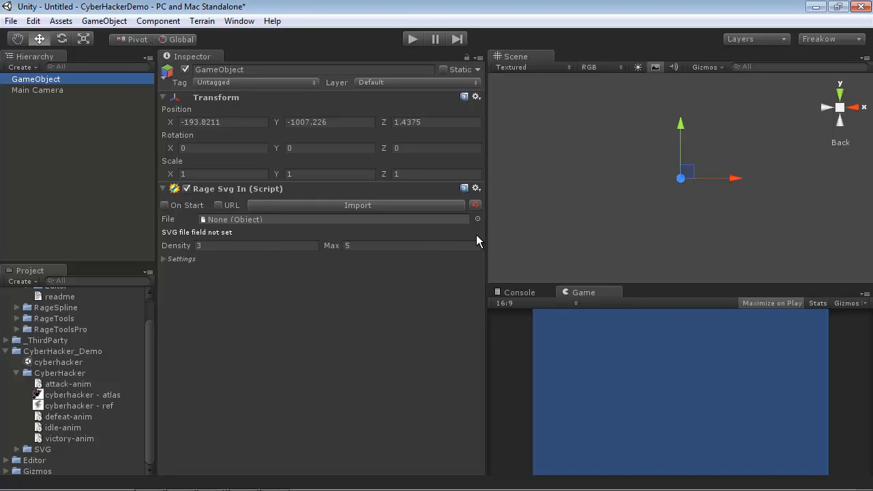
left_click_drag(487, 234, 357, 233)
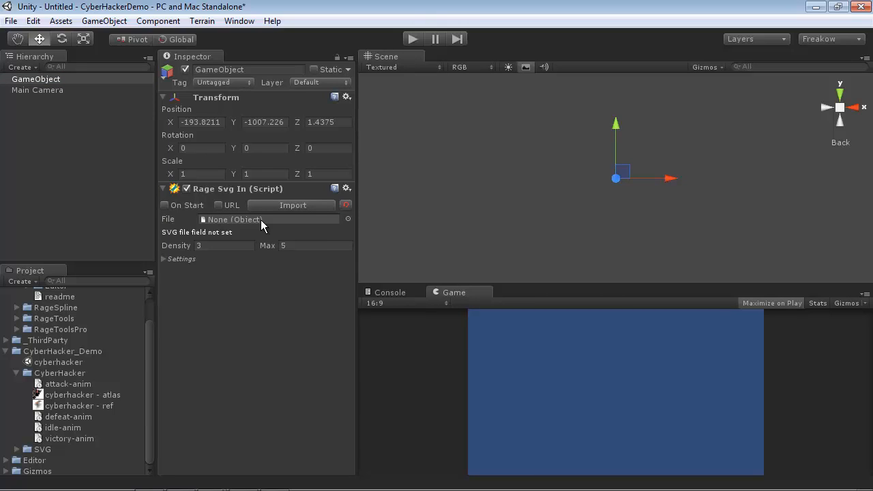
Step: Check the Textures Alpha setting of the Rage Svg In component against the atlas texture, and delete the empty game object
left_click(164, 259)
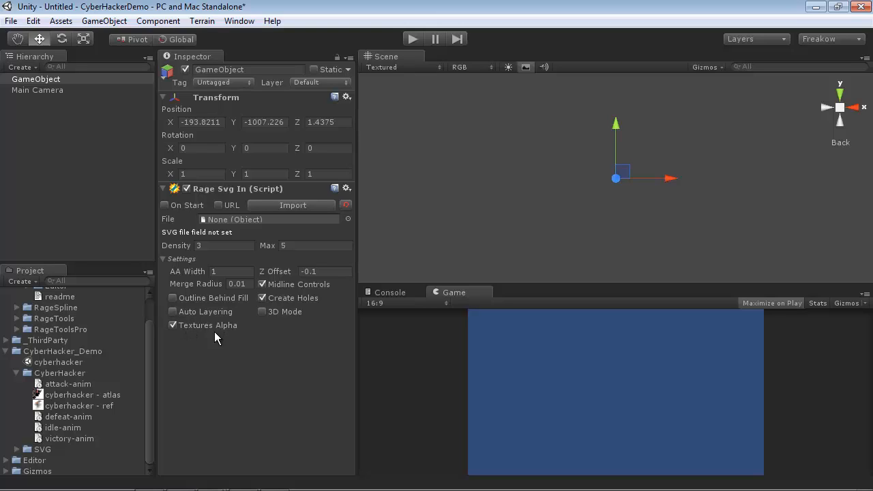
left_click(172, 324)
left_click(63, 395)
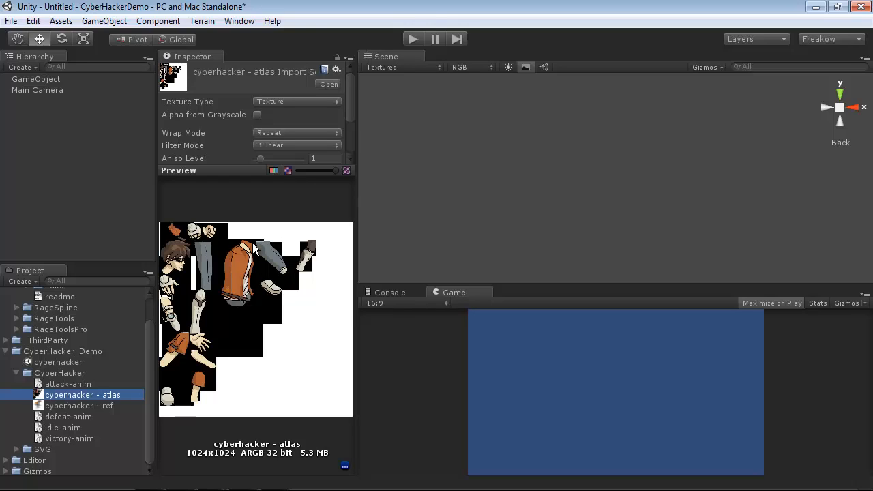
left_click(34, 81)
key("Delete")
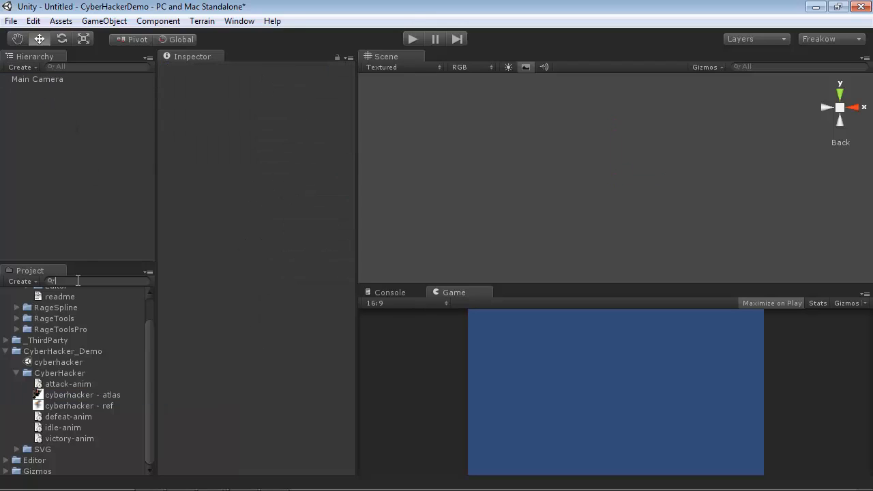
Step: Find the RageSpline Rectangle prefab by searching the project for "rect" and place an instance in the scene
type("rect")
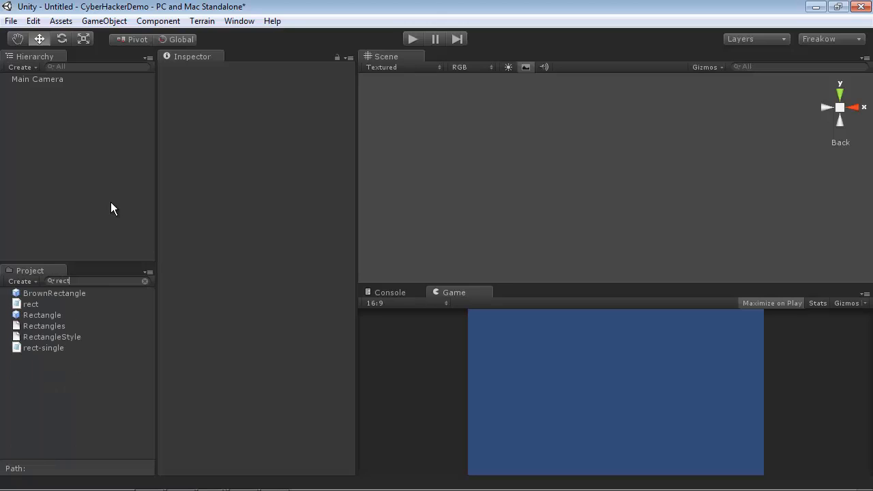
left_click(41, 316)
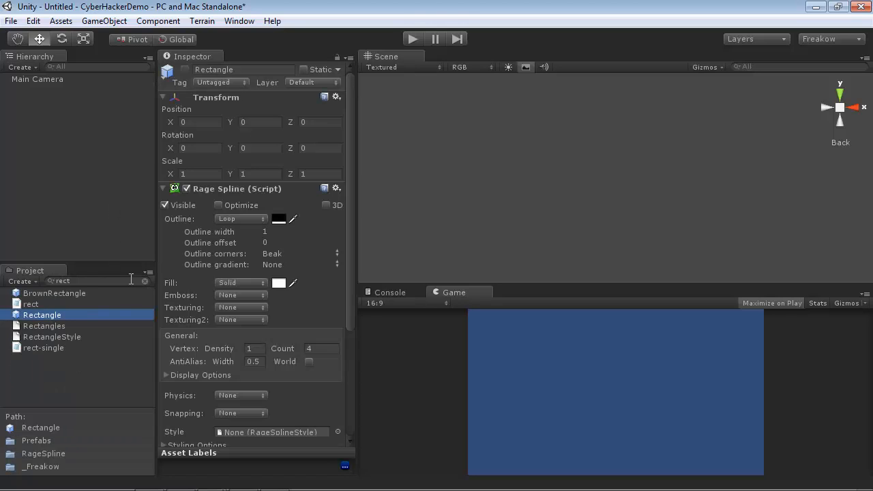
left_click(145, 281)
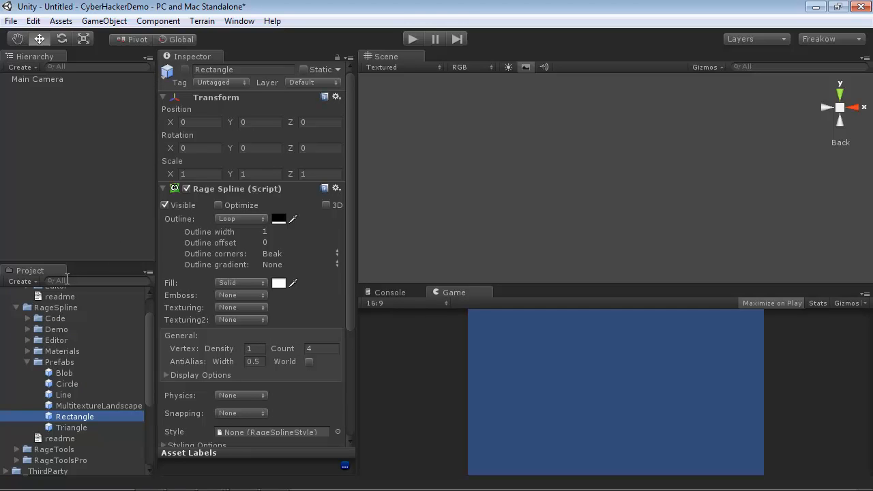
mouse_move(152, 354)
left_mouse_down()
mouse_move(147, 331)
mouse_move(148, 354)
left_mouse_up()
left_click_drag(93, 416, 542, 176)
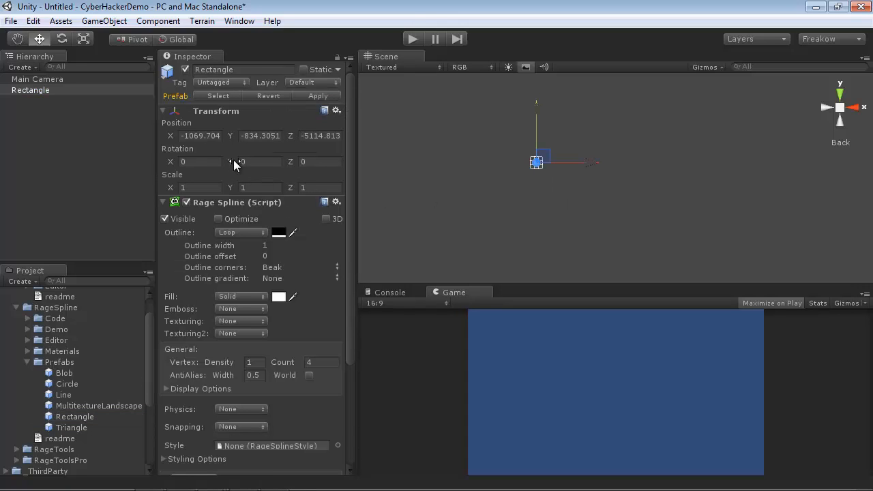
Step: Reset the Rectangle's transform to position 0, 0, 0 and frame it in the Scene view
left_click(336, 110)
left_click(361, 126)
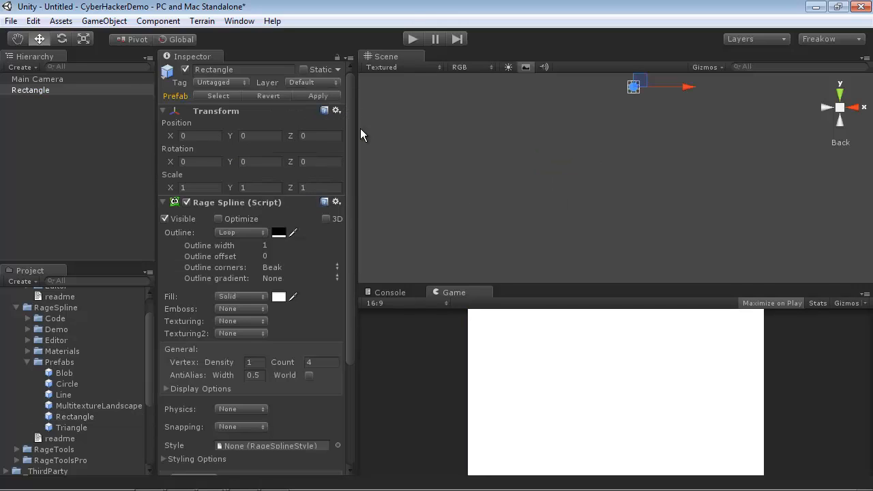
key("f")
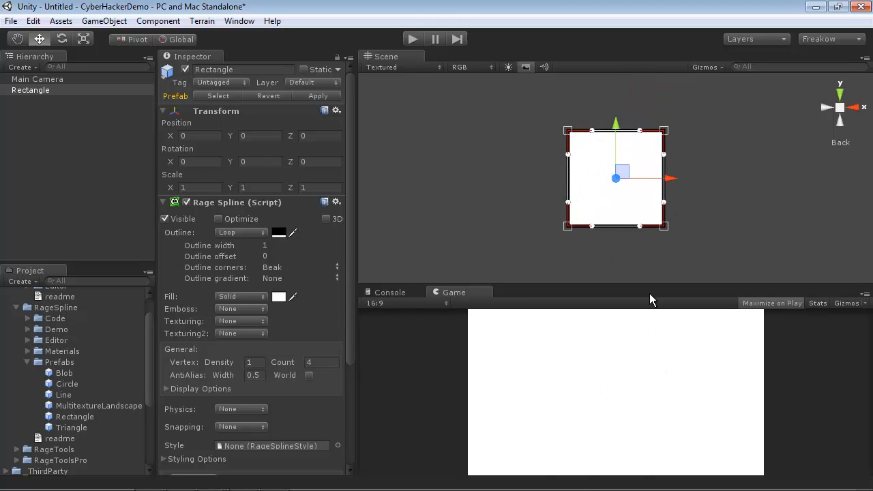
Step: Examine the Main Camera's settings and the Rectangle's Rage Spline settings
left_click(57, 79)
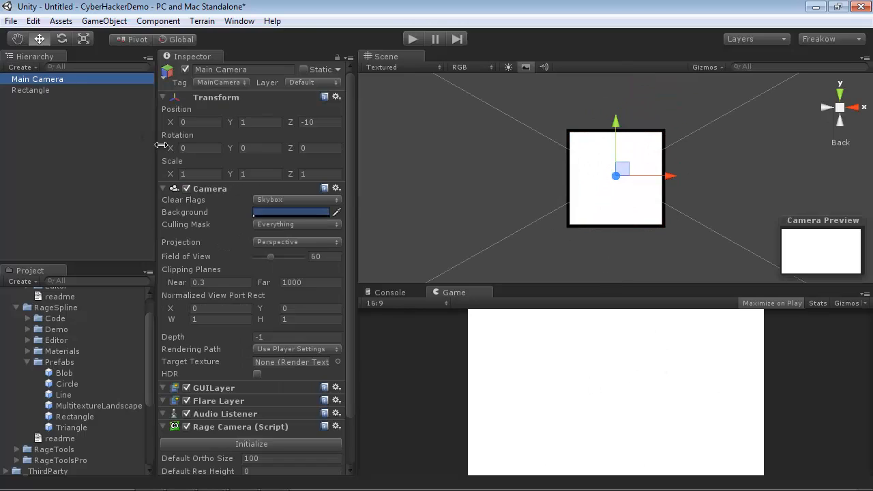
left_click(49, 91)
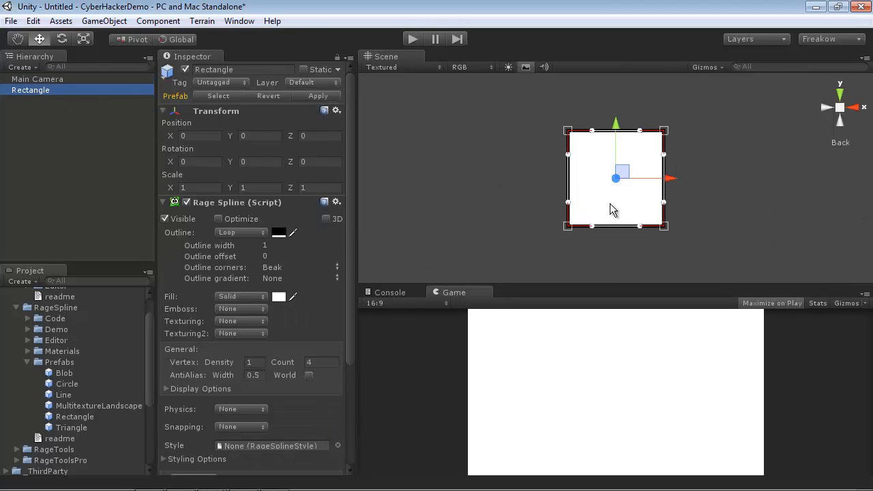
scroll(351, 248, "down", 3)
scroll(352, 236, "up", 3)
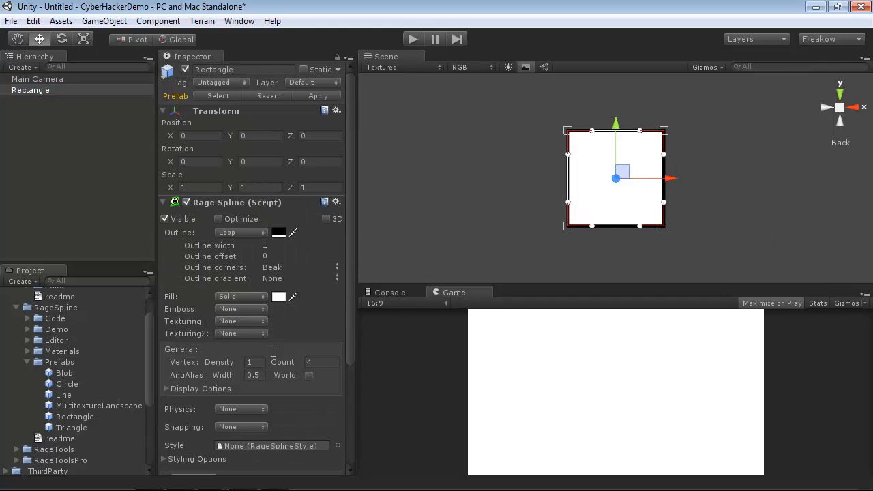
Step: Set the Rectangle's Rage Spline texturing mode to Fill and review its remaining component settings
left_click_drag(349, 318, 349, 350)
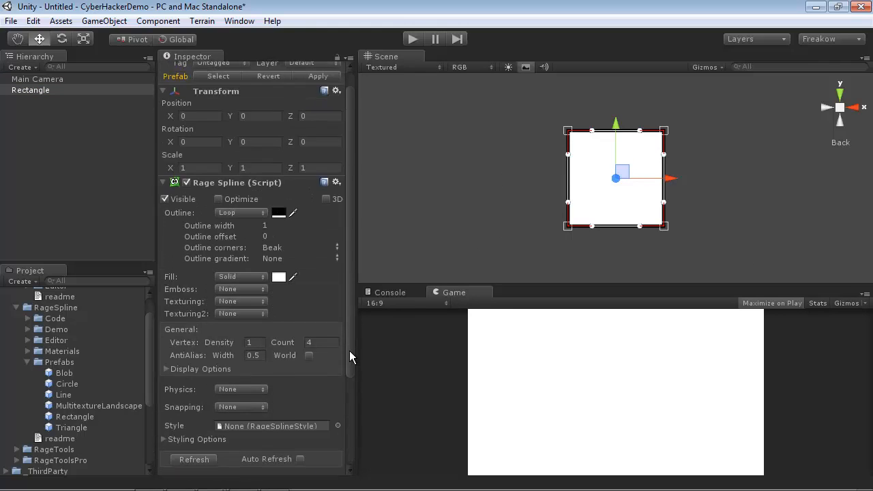
left_click(239, 303)
left_click(254, 333)
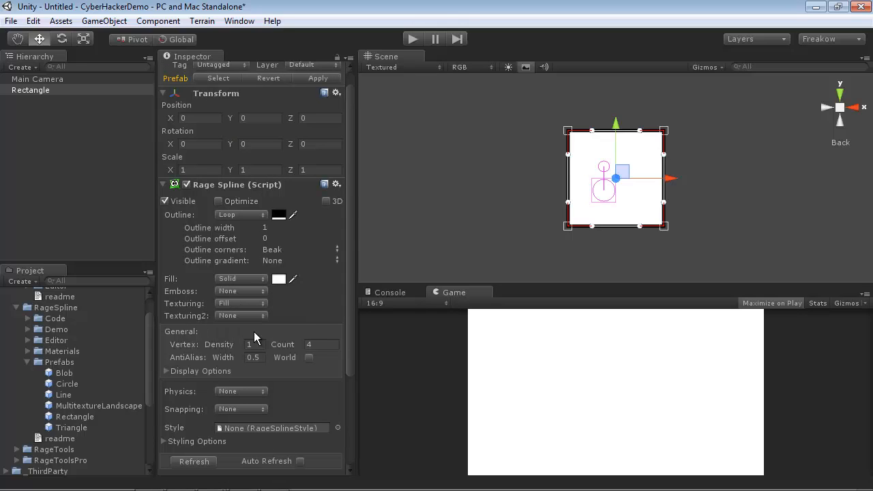
scroll(329, 326, "down", 5)
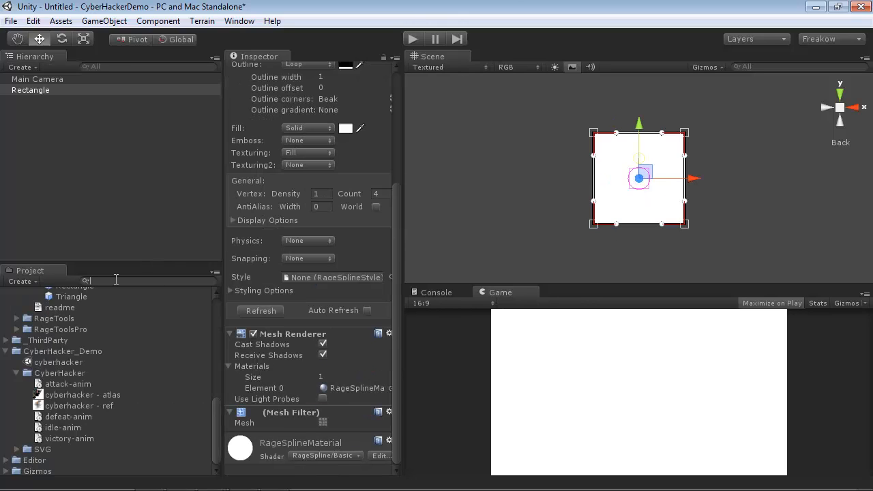
Step: Search the project for "ragespline" and locate the RageSplineMaterialTexturedAlpha material in its Resources folder
type("r")
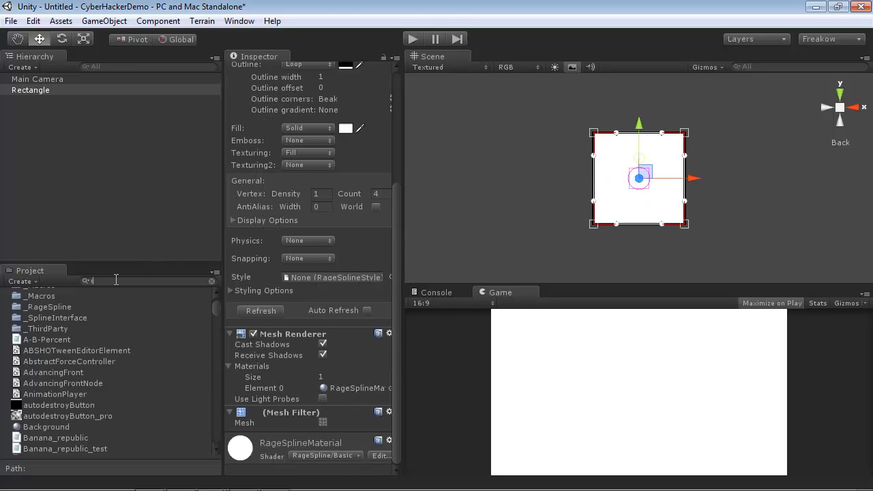
type("agespline")
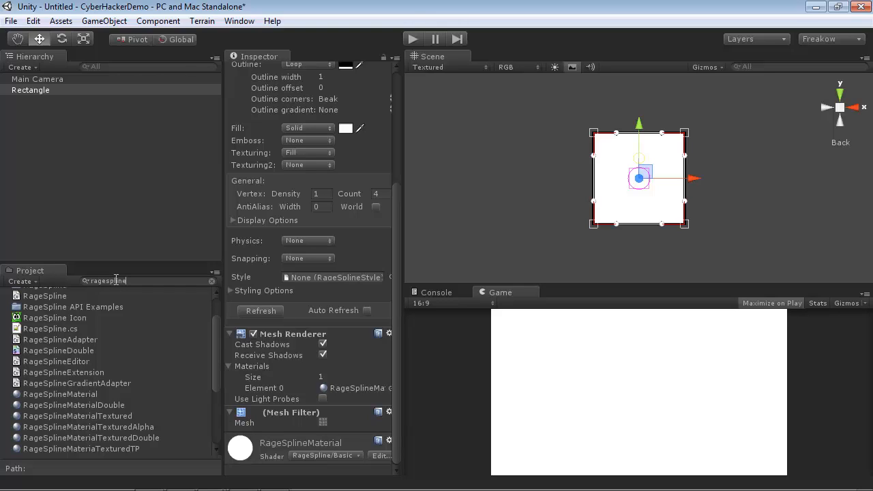
left_click_drag(213, 355, 184, 384)
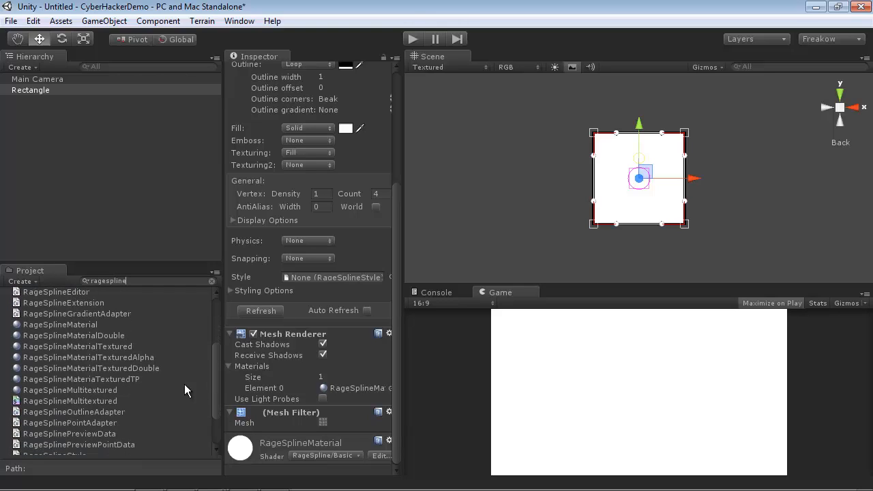
left_click(94, 358)
left_click(210, 282)
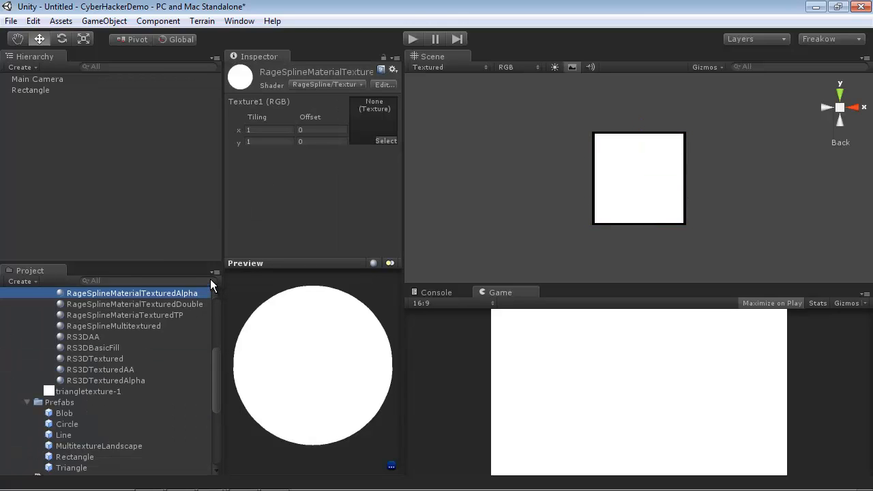
Step: Select the RageSplineMateriaTexturedTP material in the Resources folder and check its full shader name
left_click_drag(214, 361, 163, 312)
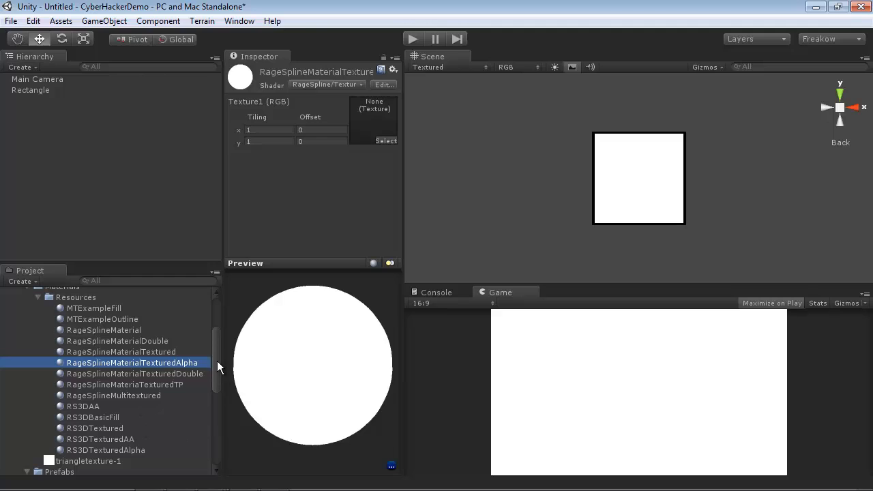
mouse_move(217, 360)
left_mouse_down()
mouse_move(213, 331)
mouse_move(216, 355)
left_mouse_up()
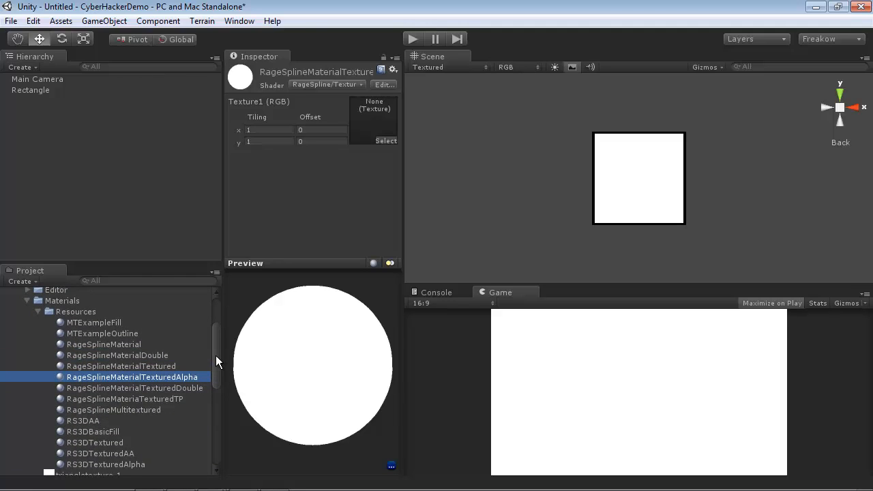
scroll(216, 356, "down", 1)
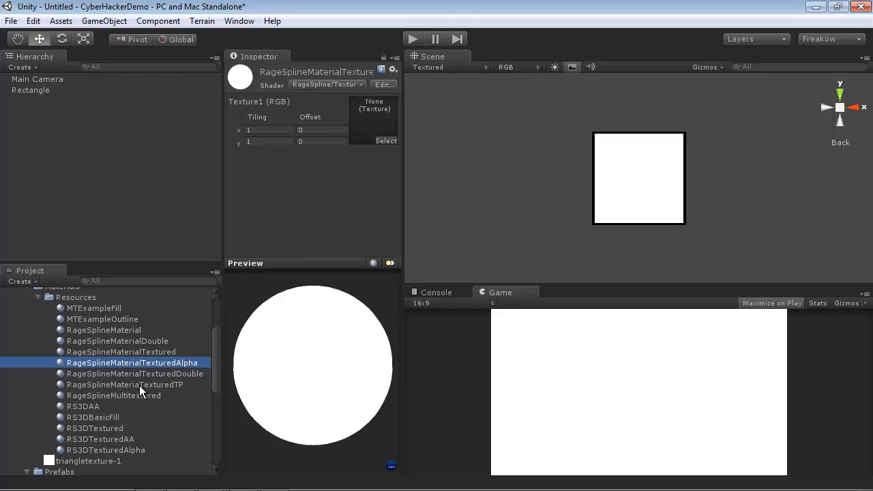
left_click(162, 384)
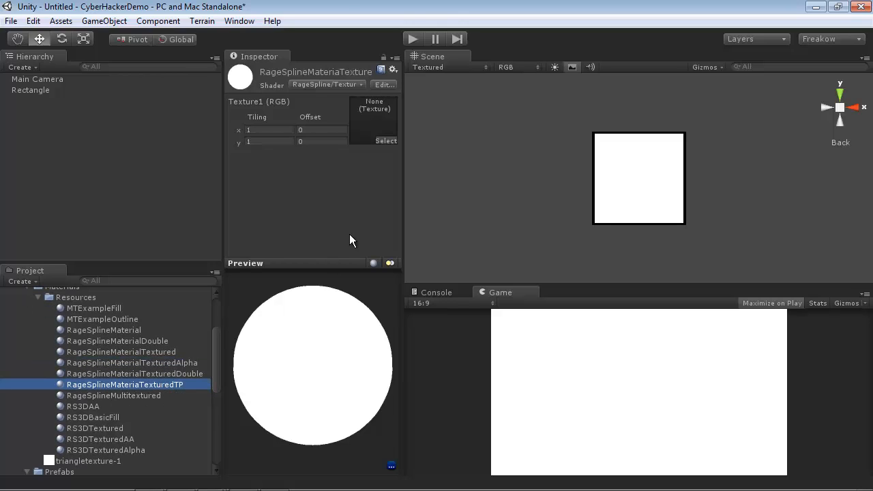
left_click_drag(404, 192, 502, 195)
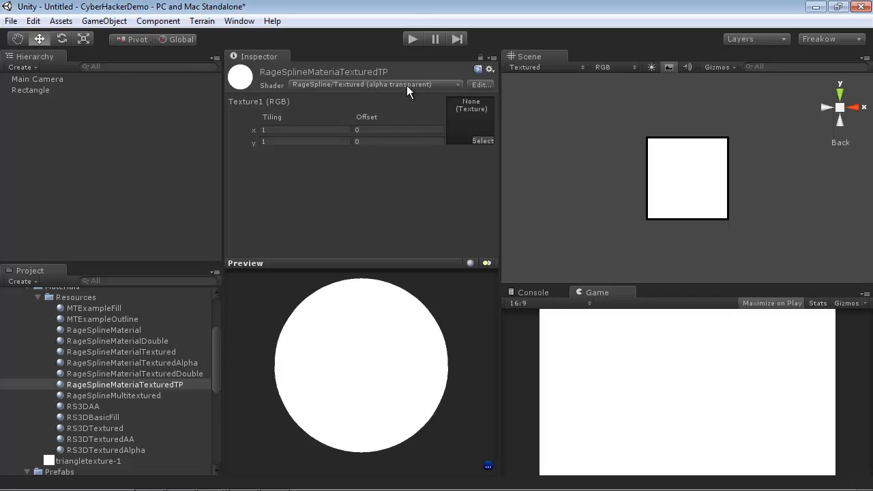
Step: Duplicate the RageSplineMateriaTexturedTP material, rename the copy CyberHackerMaterial and move it into the CyberHacker folder
left_click(92, 385)
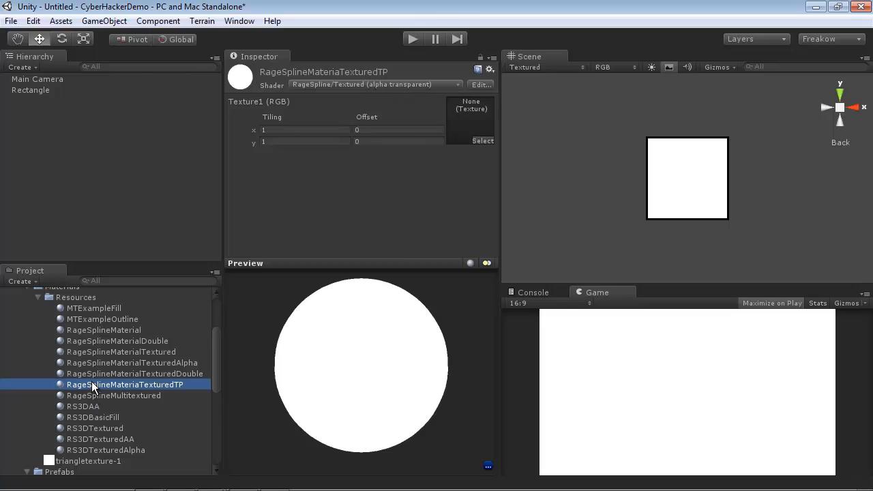
key("ctrl+d")
left_click(131, 397)
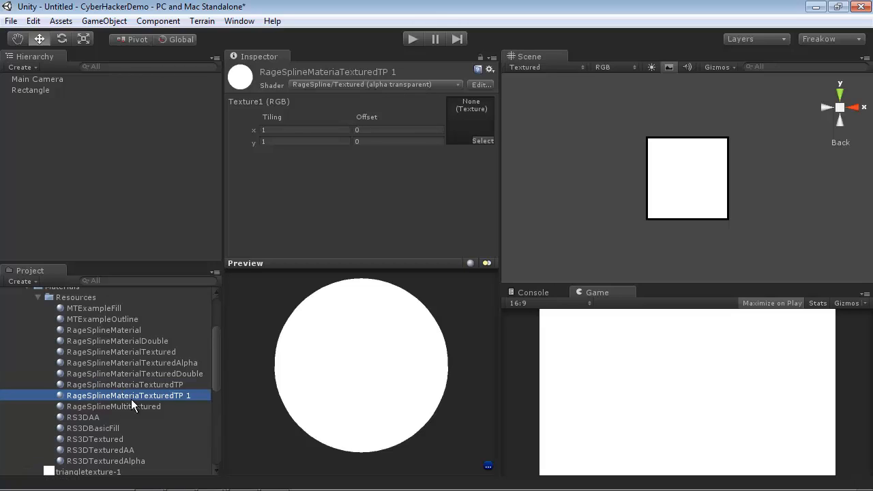
type("CyberHackerMa")
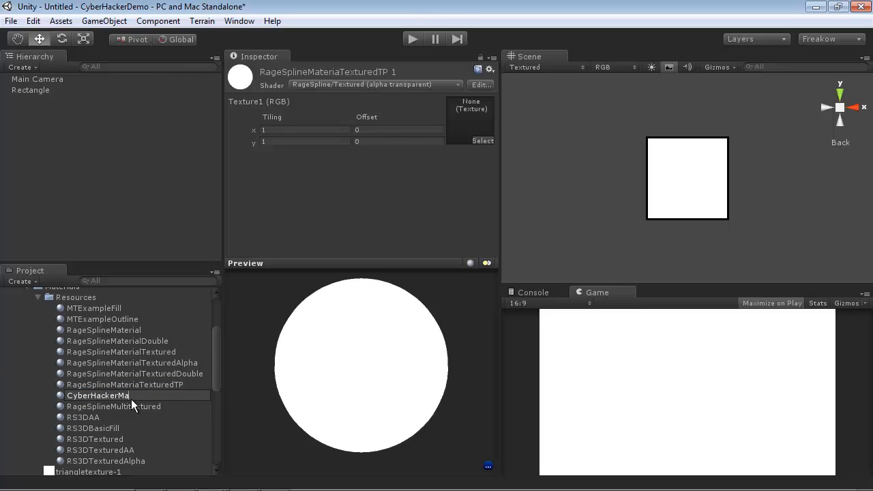
type("terial")
key("Return")
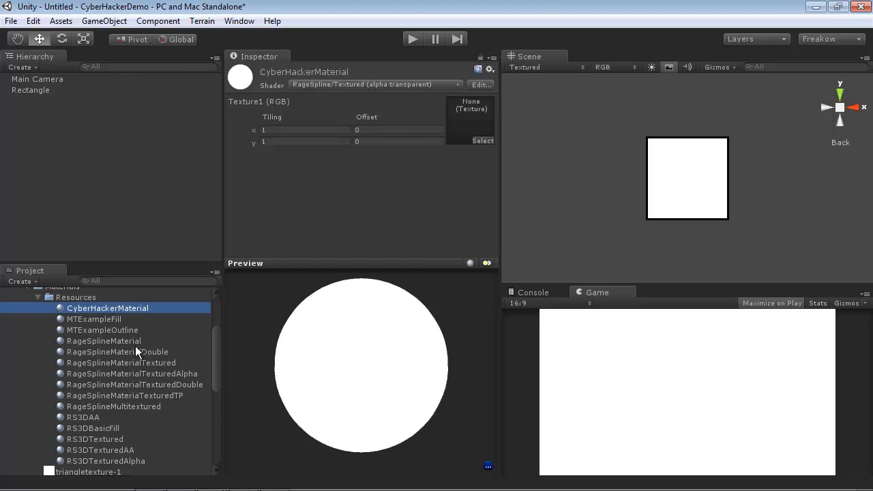
left_click_drag(124, 309, 66, 406)
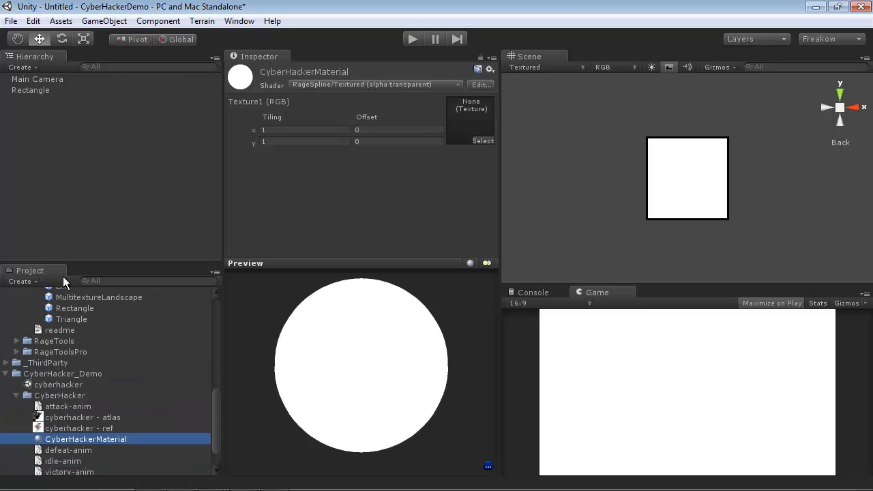
Step: Assign CyberHackerMaterial to Element 0 of the Rectangle's Mesh Renderer materials
left_click(27, 90)
scroll(473, 344, "down", 5)
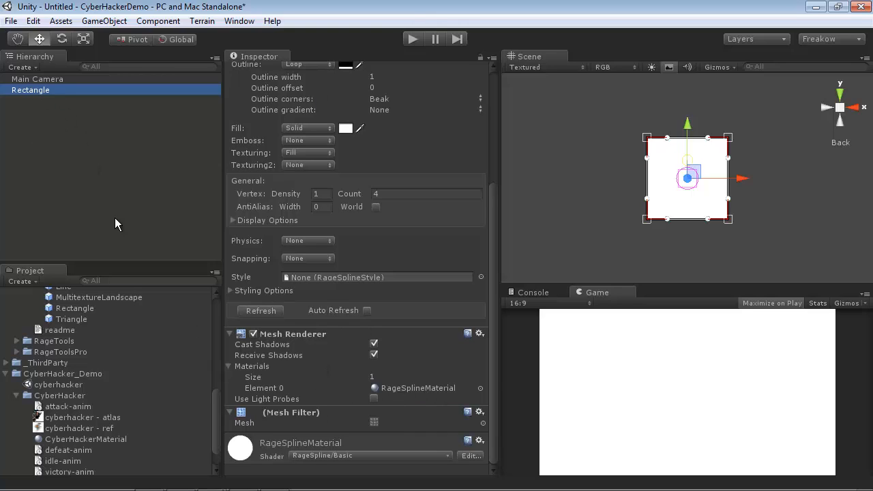
left_click_drag(60, 441, 419, 389)
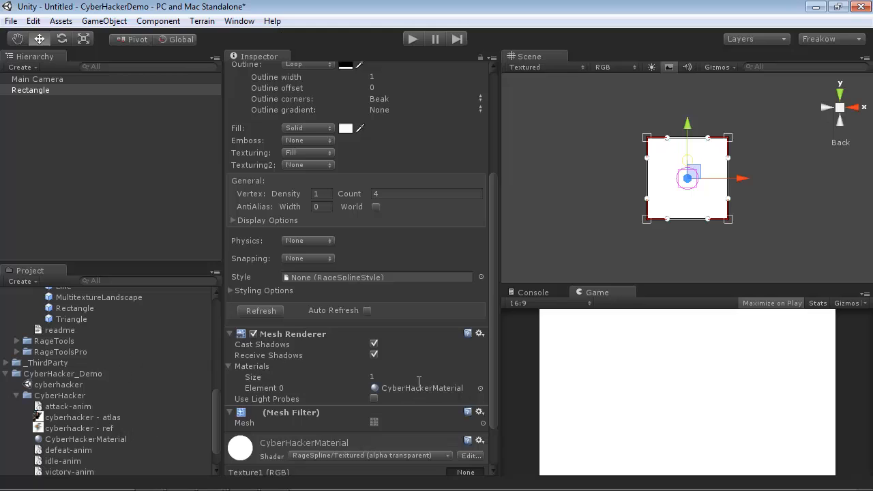
Step: Assign the cyberhacker - atlas image as Texture1 of CyberHackerMaterial
left_click_drag(222, 373, 165, 374)
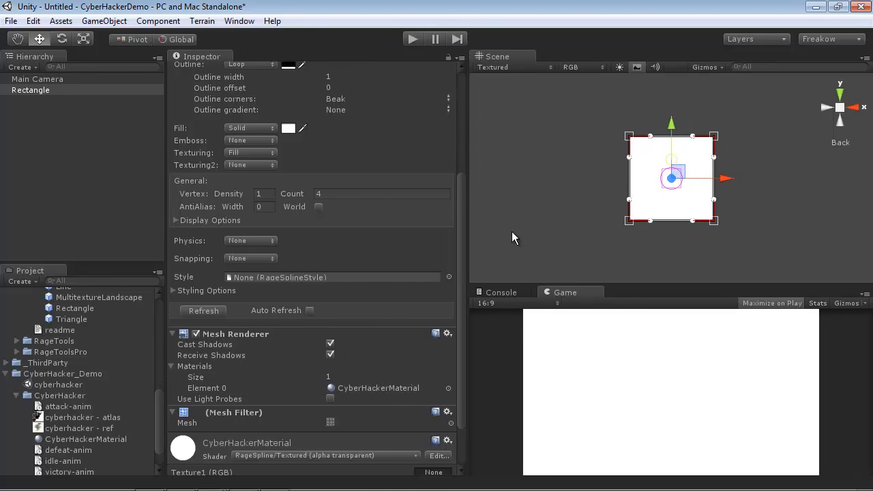
left_click_drag(466, 228, 378, 253)
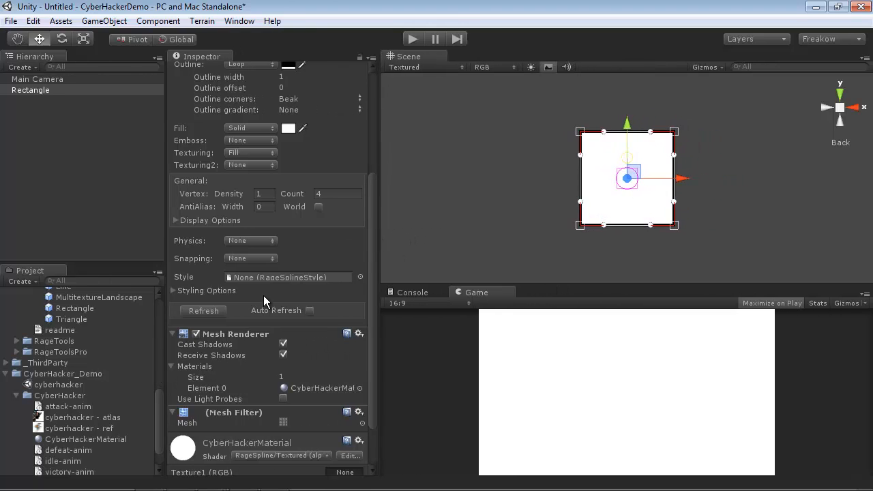
left_click(75, 440)
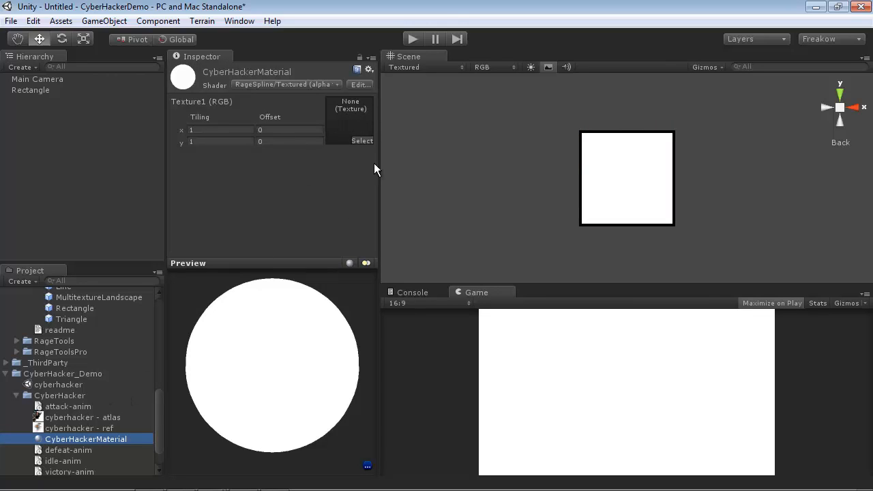
left_click_drag(56, 423, 348, 120)
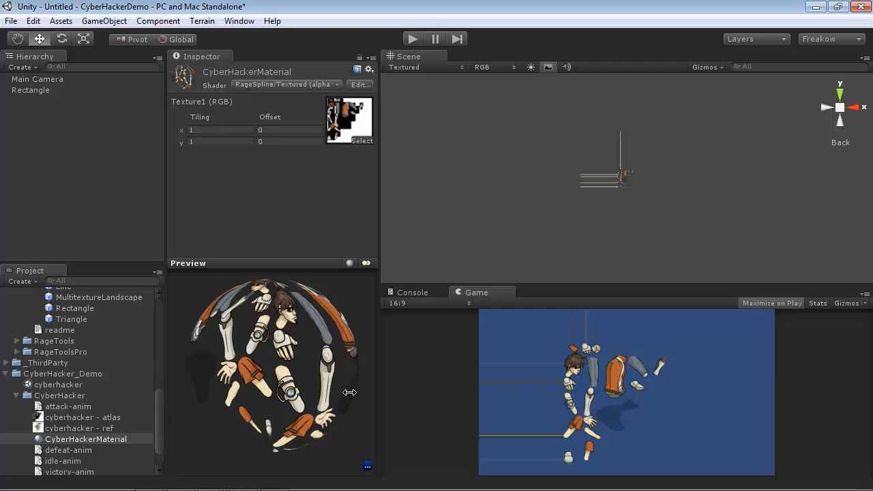
Step: Change the cyberhacker - atlas import settings to texture type Advanced and max size 2048, and apply them
left_click(71, 418)
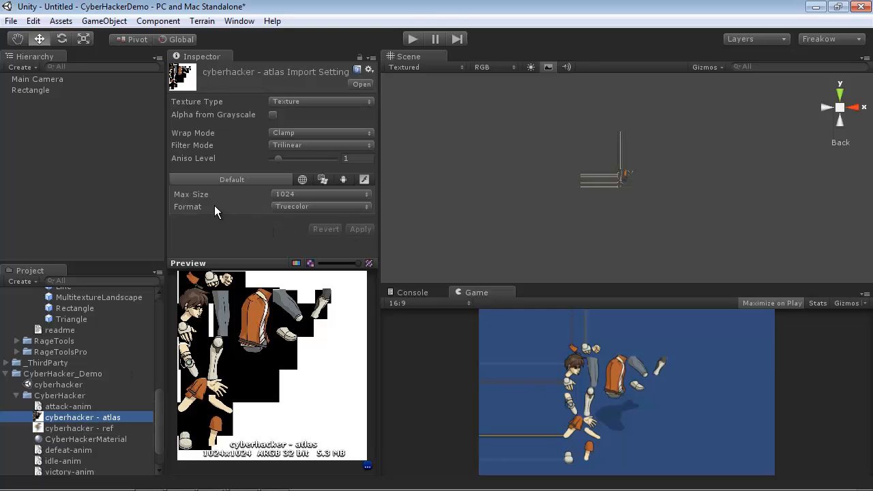
left_click(315, 105)
left_click(313, 209)
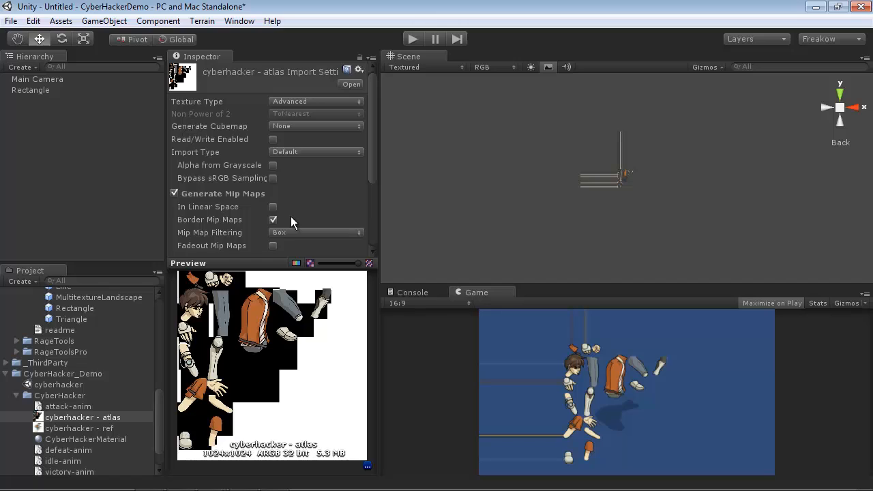
scroll(290, 222, "down", 2)
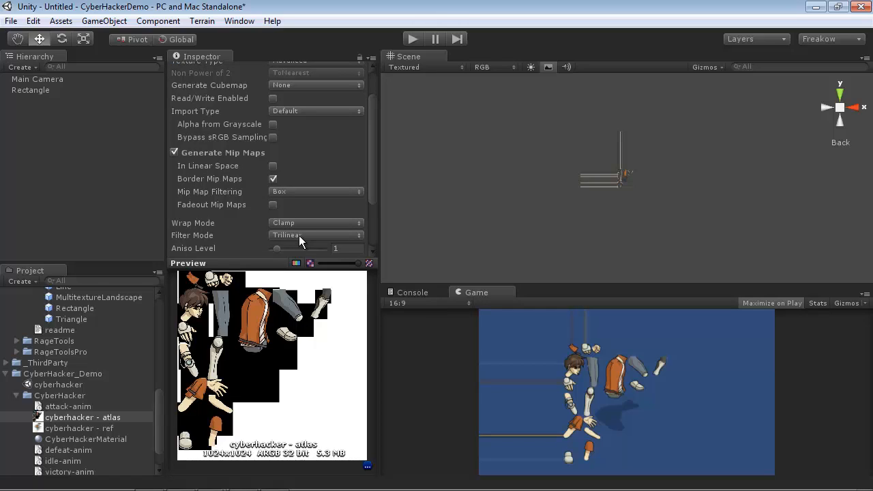
scroll(298, 236, "down", 4)
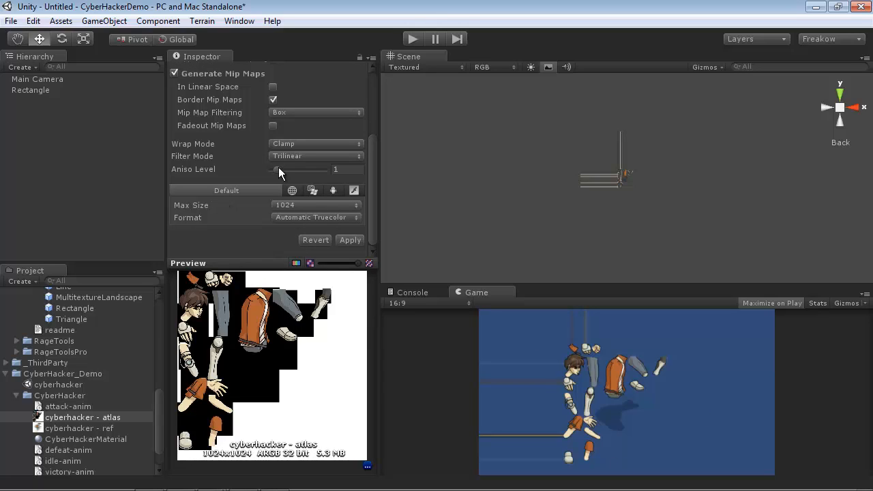
left_click(305, 205)
left_click(304, 310)
left_click(350, 240)
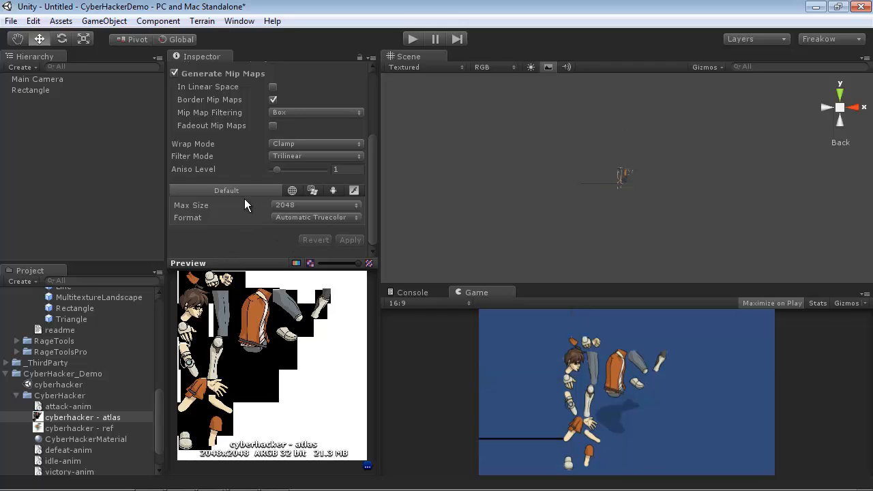
scroll(244, 199, "up", 5)
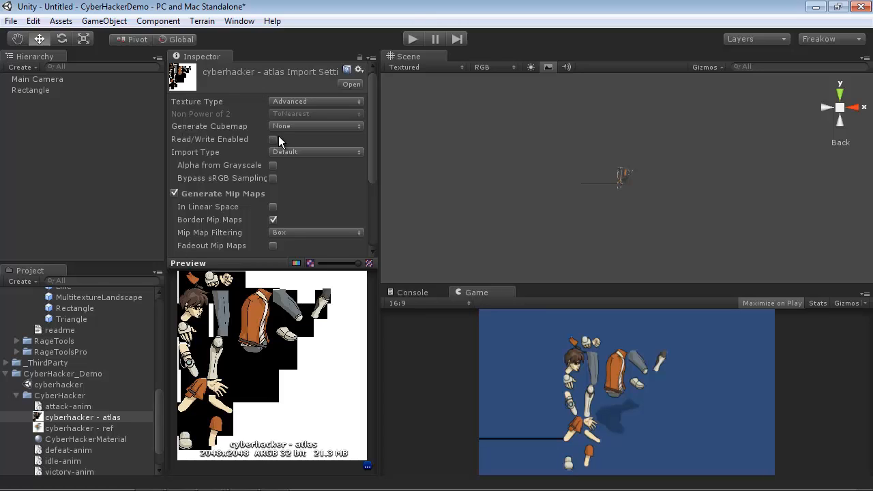
Step: Add a Rage Group component to the Rectangle and fit the atlas to it with UV Fit VerticalStyled
left_click(27, 92)
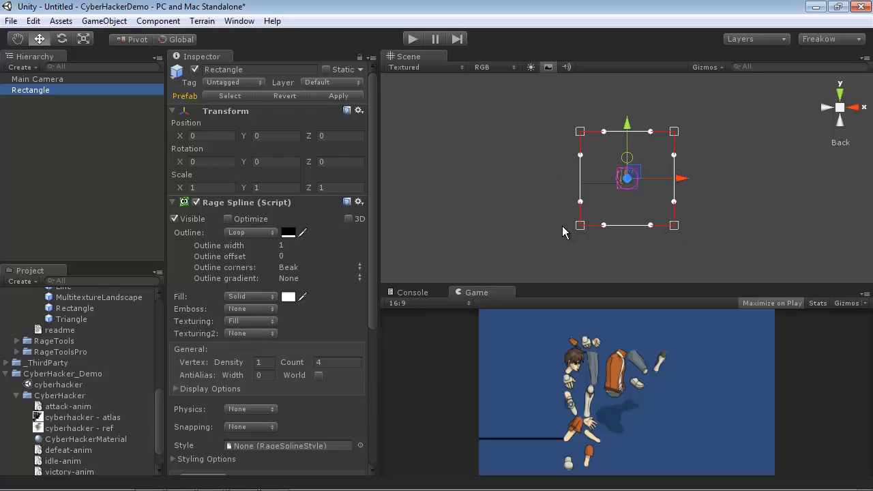
left_click_drag(372, 147, 357, 284)
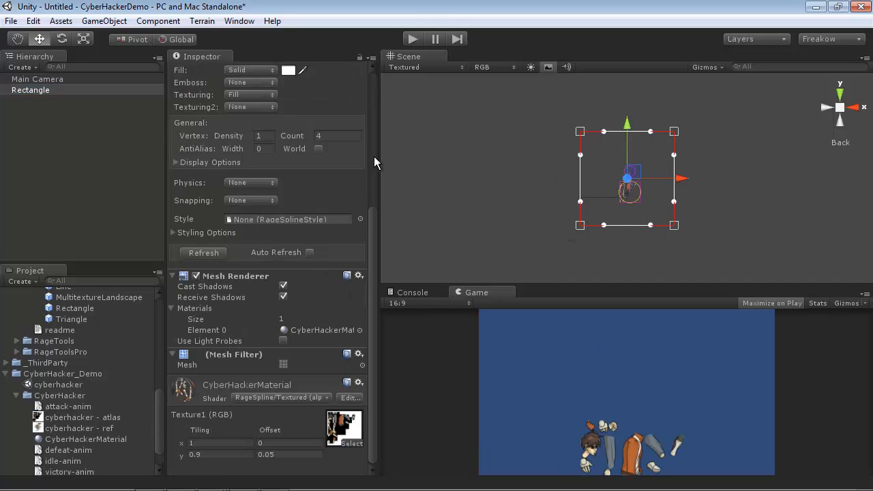
left_click_drag(377, 232, 350, 322)
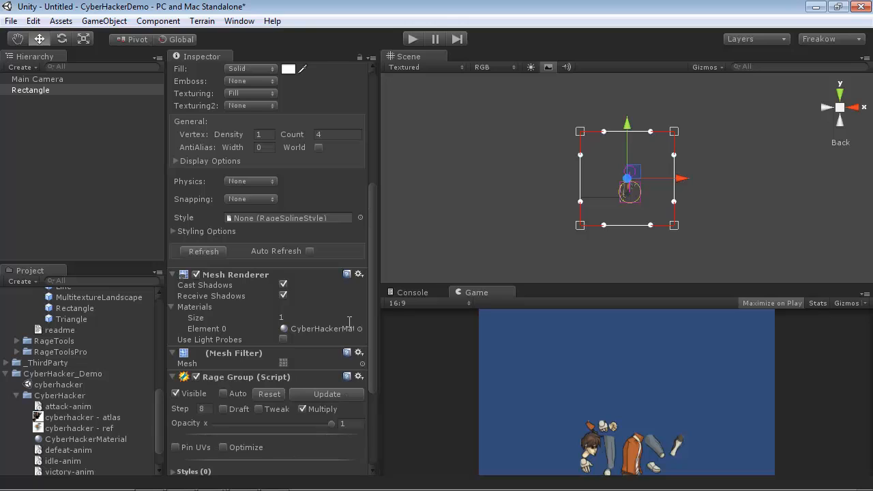
scroll(349, 322, "down", 3)
right_click(303, 255)
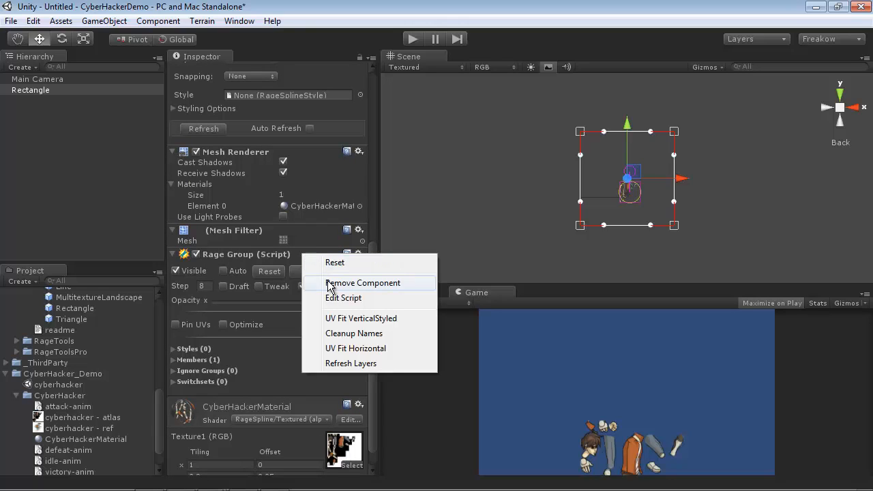
left_click(357, 319)
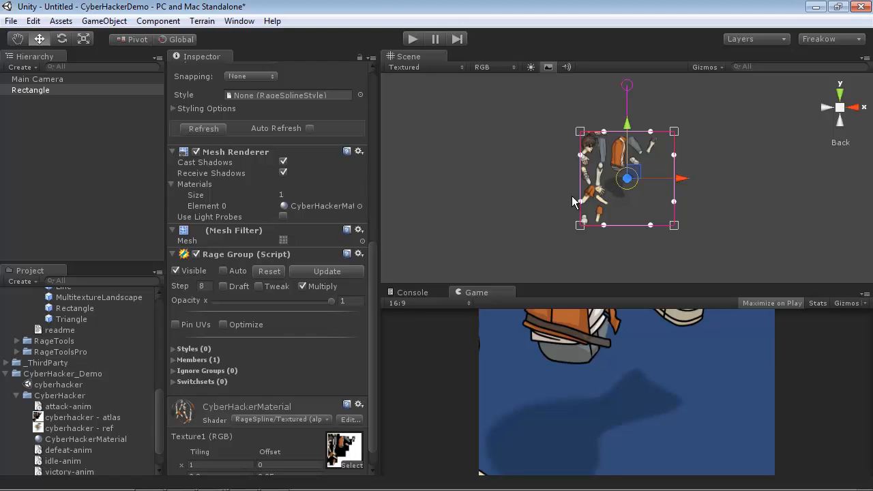
left_click(39, 93)
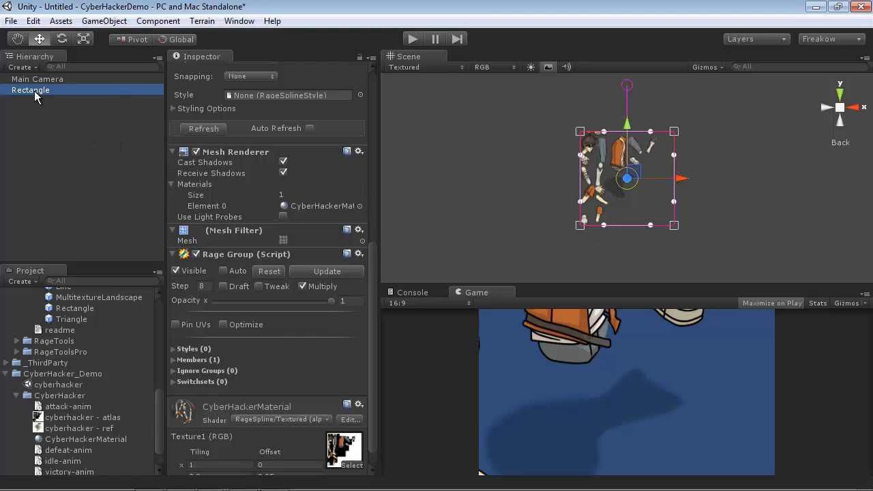
Step: Rename the Rectangle object as Atlas
left_click(40, 93)
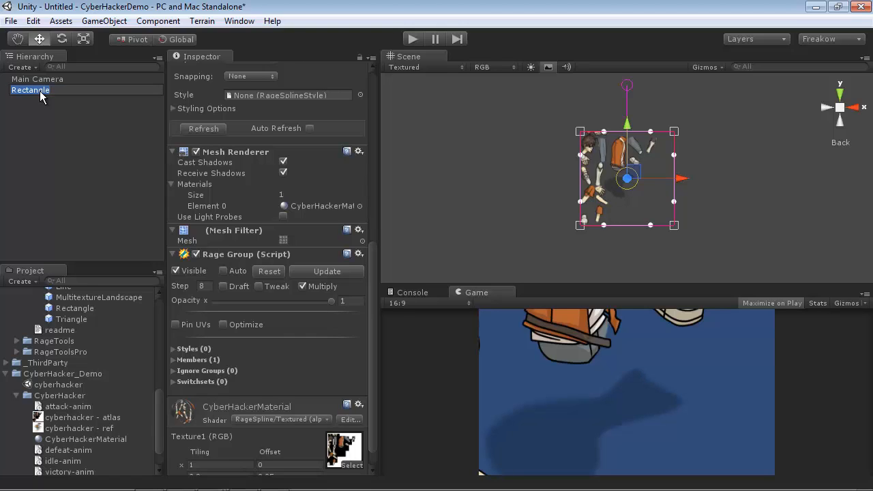
type("Atlas")
key("Return")
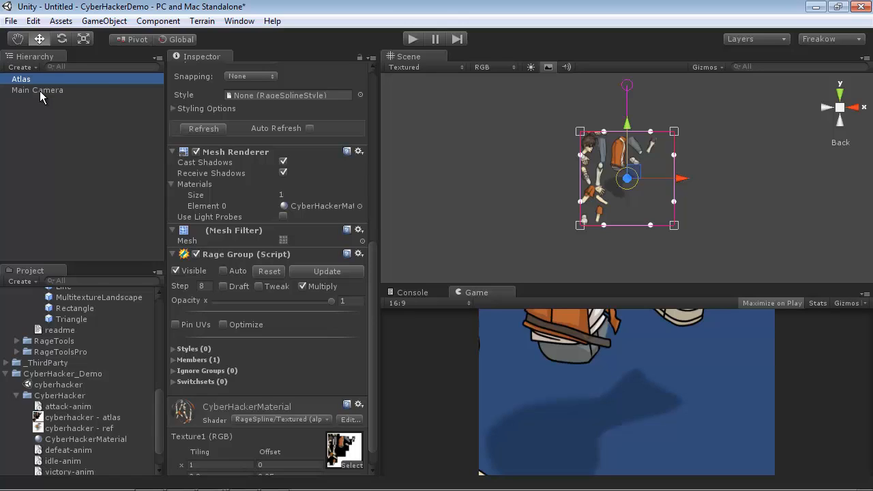
Step: Duplicate the Atlas object and name the copy Reference
key("ctrl+d")
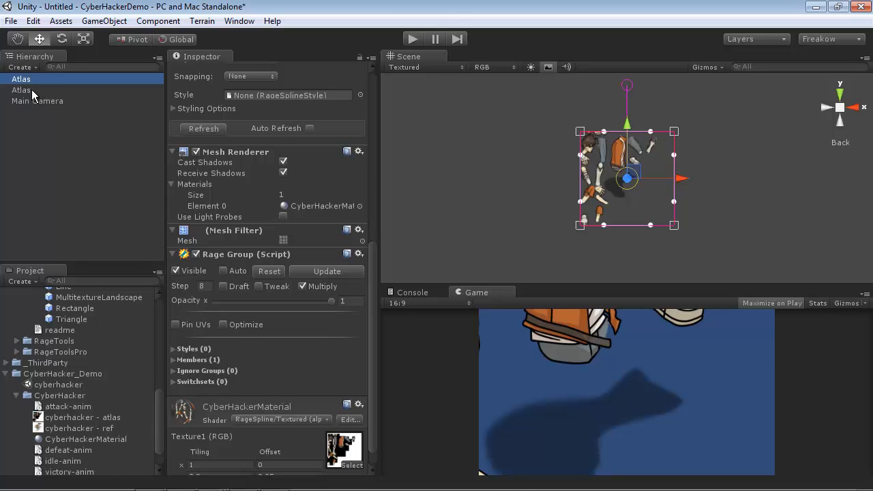
scroll(361, 108, "up", 8)
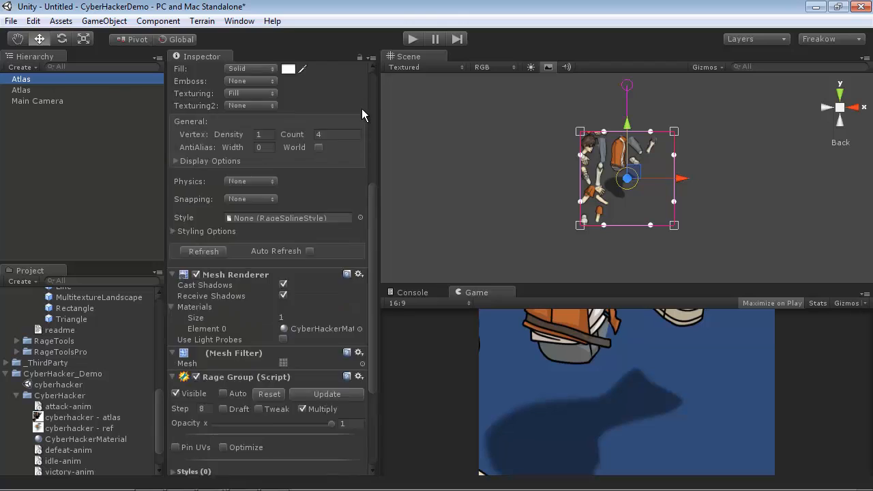
left_click(257, 70)
type("Reference")
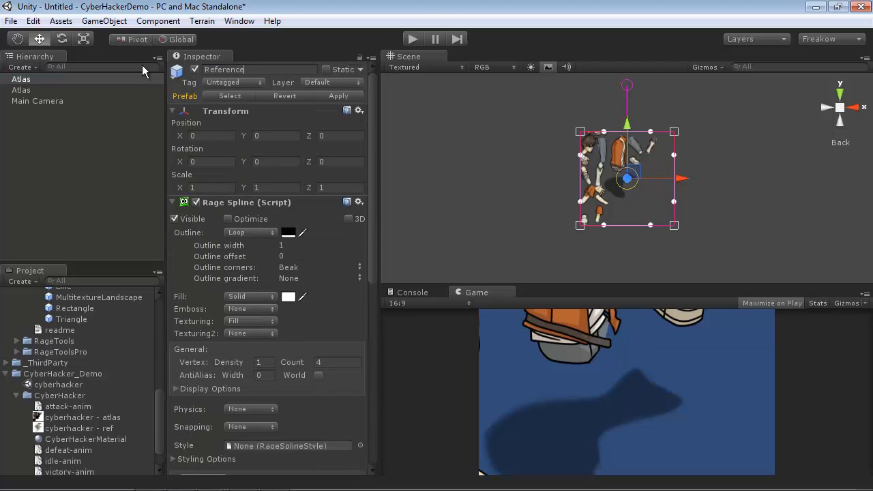
key("Return")
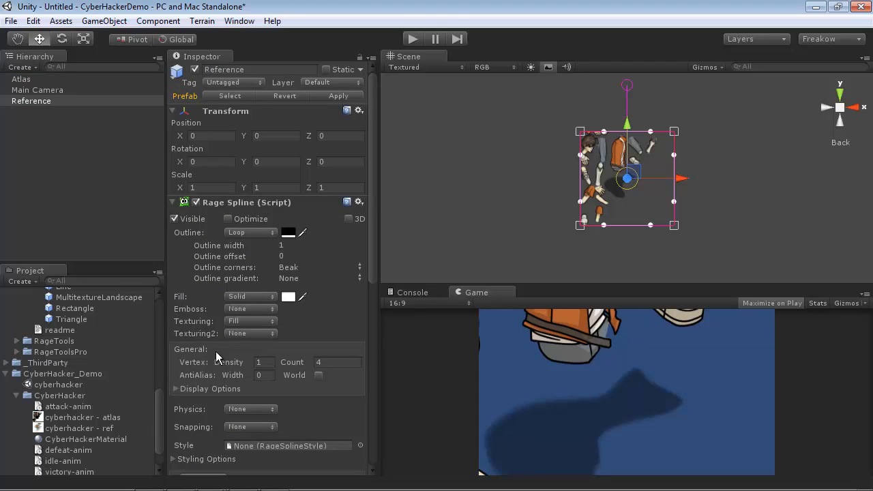
Step: Duplicate CyberHackerMaterial as CyberHackerMaterialRef and assign the cyberhacker - ref image as the copy's Texture1
scroll(160, 421, "down", 2)
left_click(86, 408)
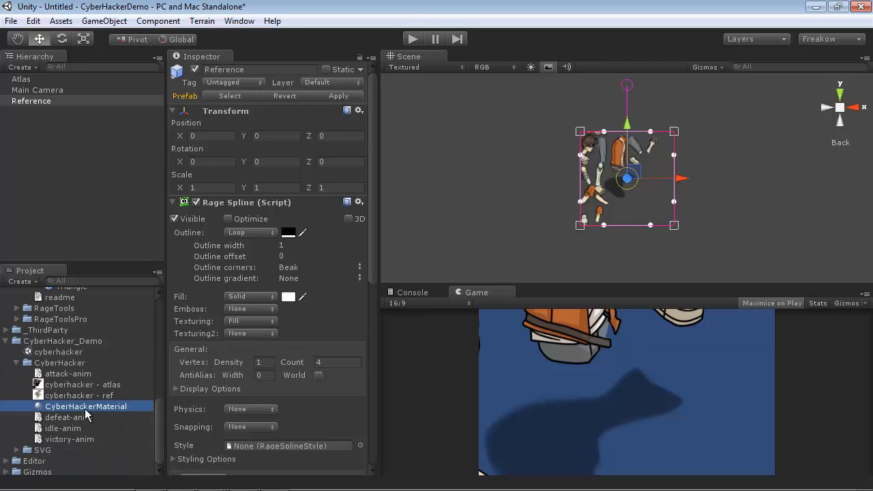
key("ctrl+d")
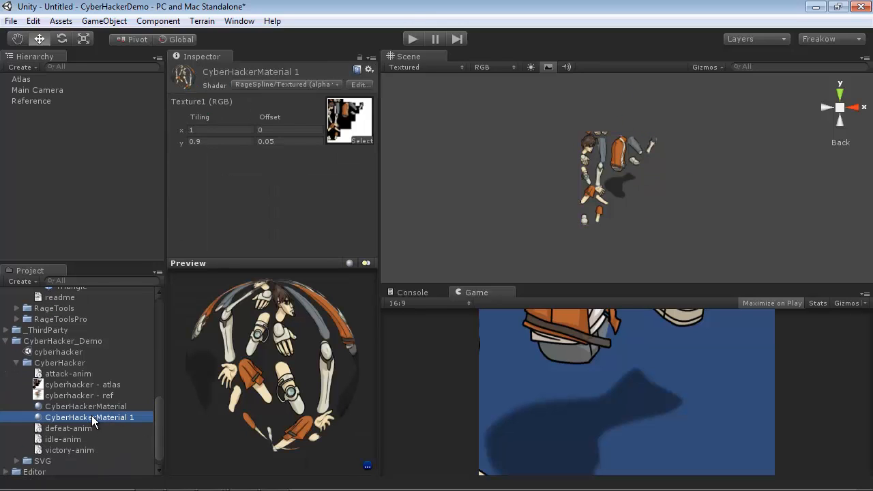
left_click(92, 417)
left_click_drag(128, 417, 146, 420)
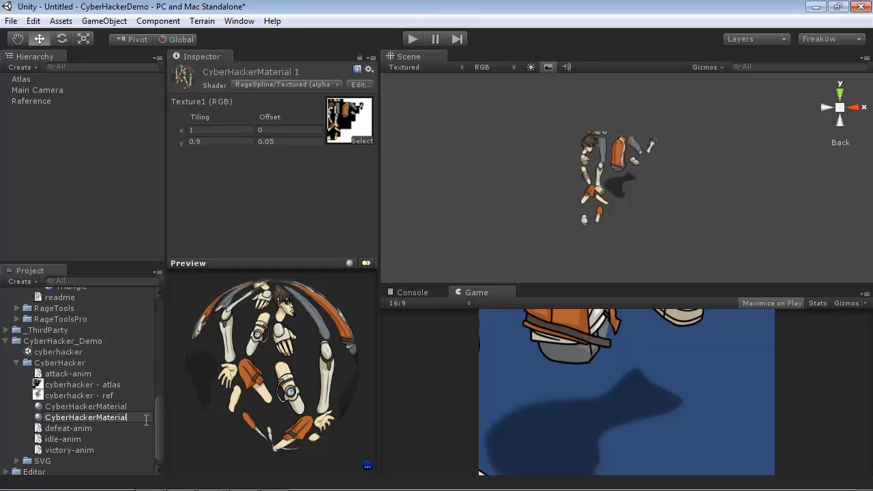
type("Ref")
key("Return")
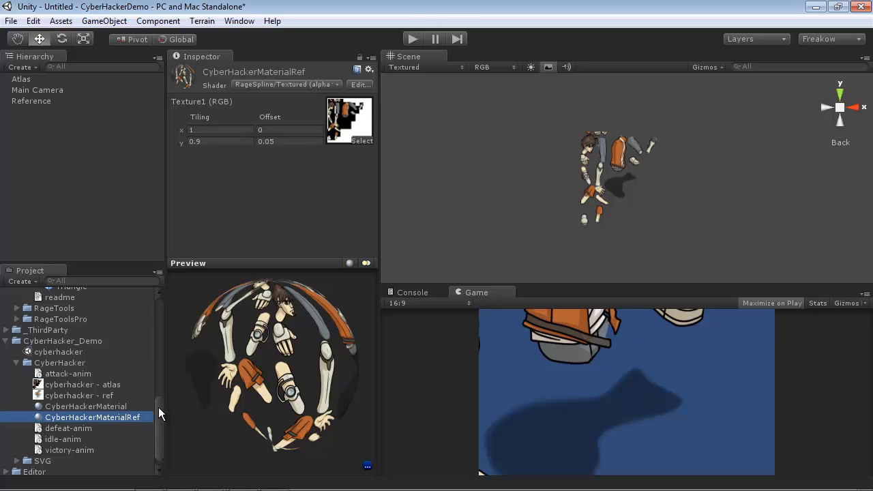
scroll(158, 407, "down", 1)
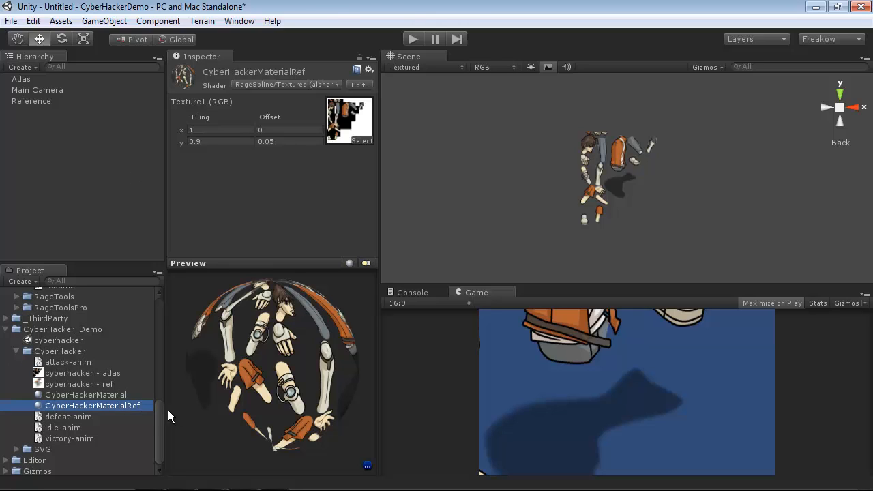
left_click_drag(75, 384, 354, 111)
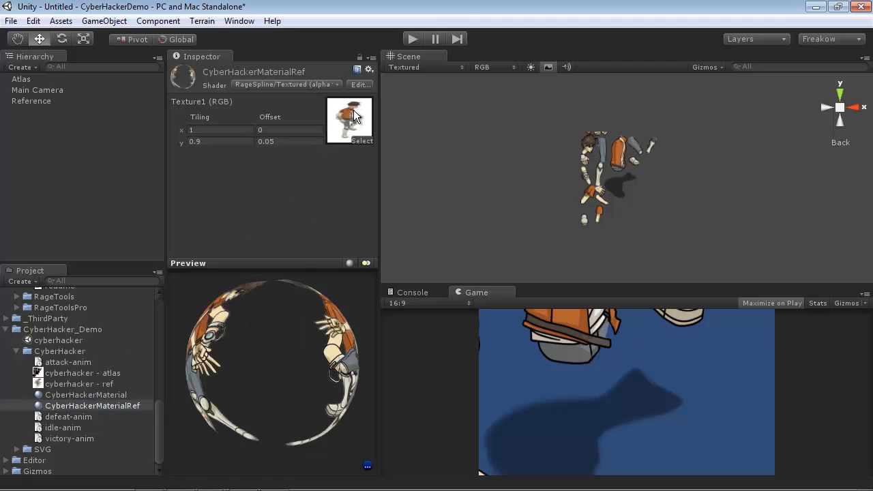
Step: Assign CyberHackerMaterialRef to Element 0 of the Reference object's Mesh Renderer materials
left_click(33, 101)
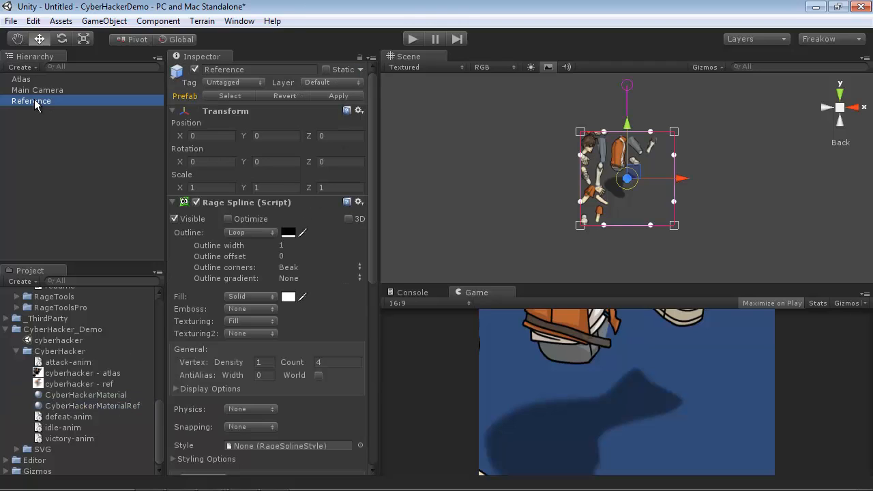
scroll(374, 290, "down", 3)
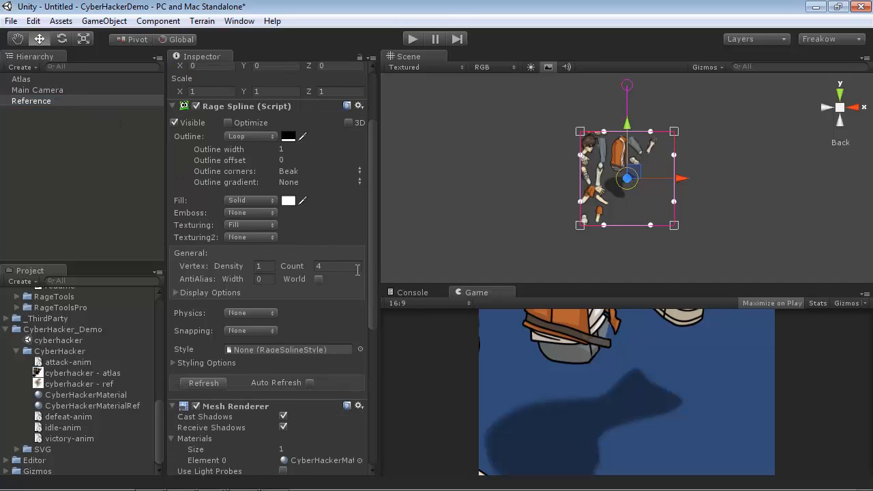
scroll(372, 272, "down", 6)
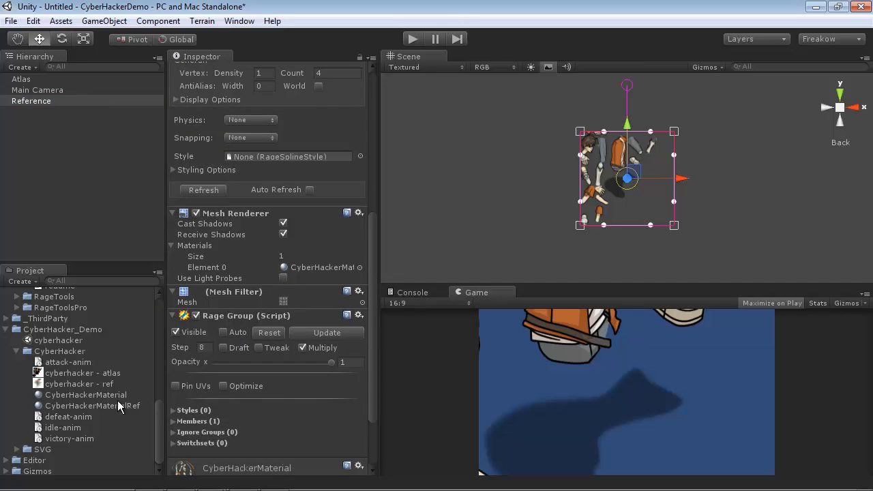
left_click_drag(100, 404, 319, 270)
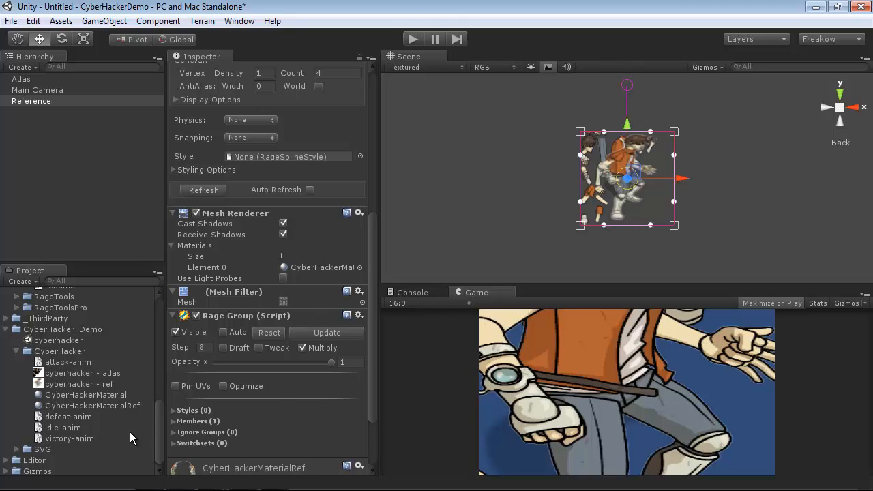
Step: Check the cyberhacker - ref image and examine the reference character up close in the scene, from the legs up to the head
left_click(76, 383)
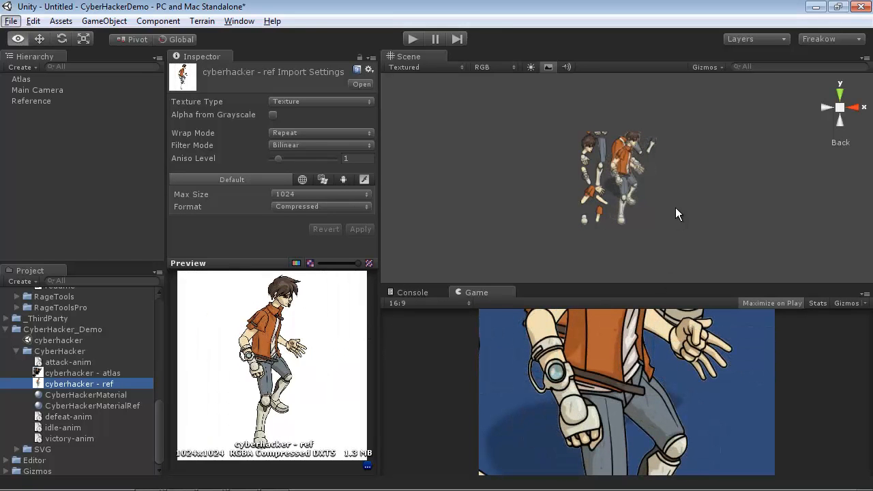
right_click_drag(675, 207, 667, 193, "alt")
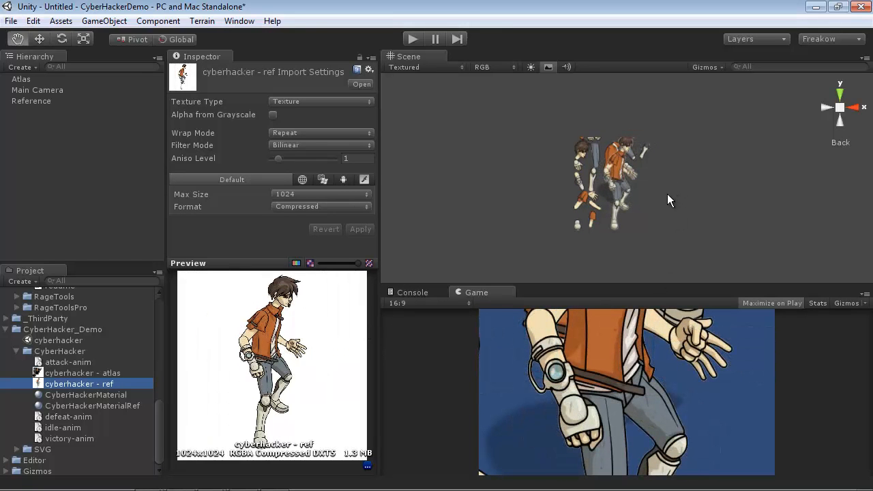
right_click_drag(546, 203, 706, 203, "alt")
middle_click_drag(707, 203, 701, 157)
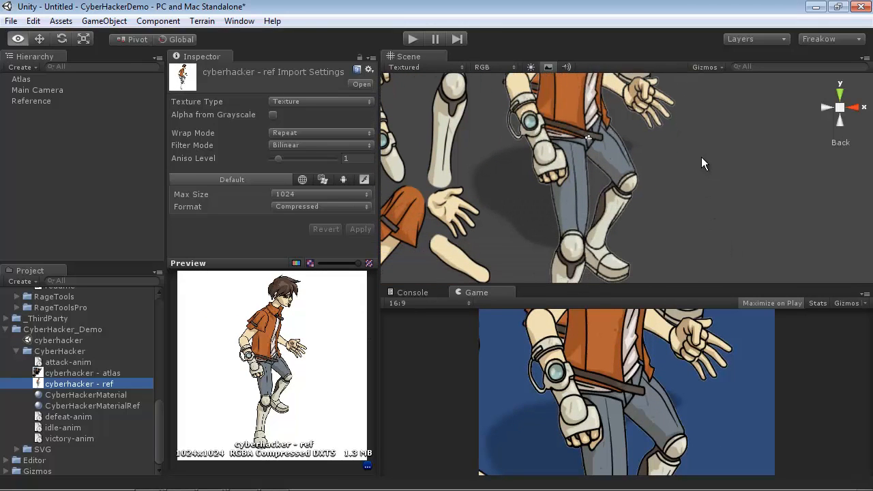
right_click_drag(591, 217, 636, 235, "alt")
middle_click_drag(635, 235, 663, 212, "alt")
right_click_drag(597, 213, 629, 217, "alt")
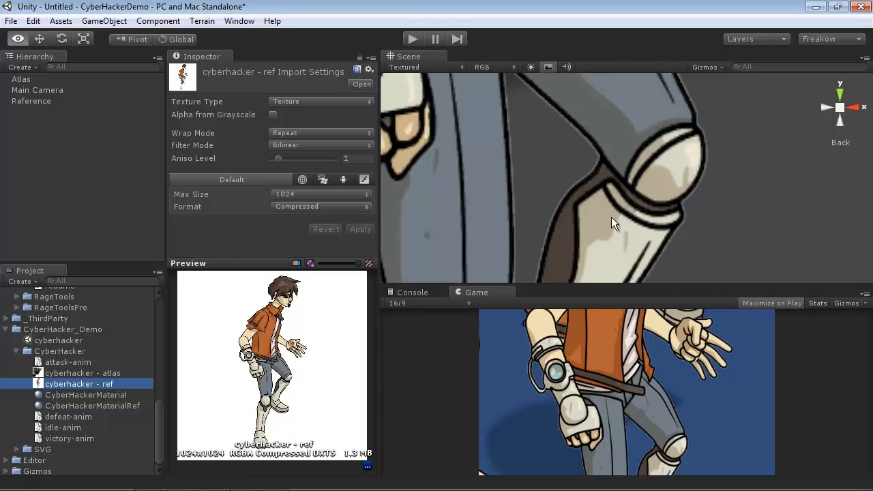
middle_click_drag(612, 217, 652, 206, "alt")
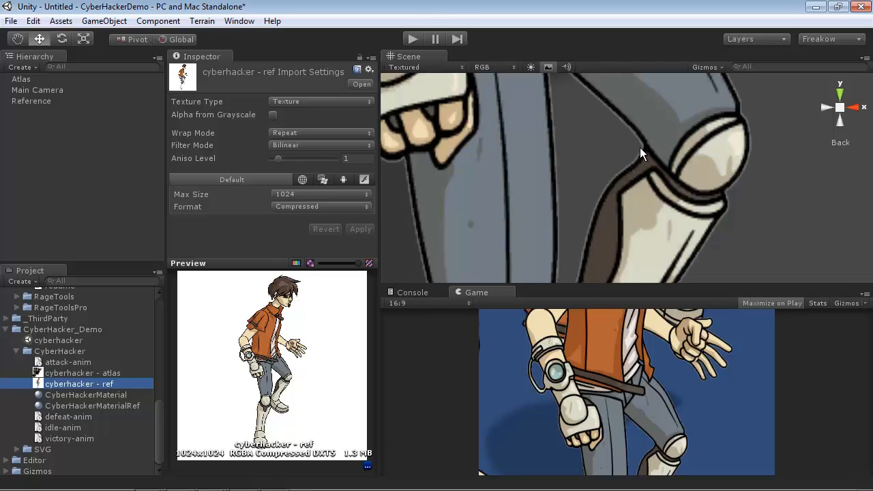
middle_click_drag(617, 137, 618, 177, "alt")
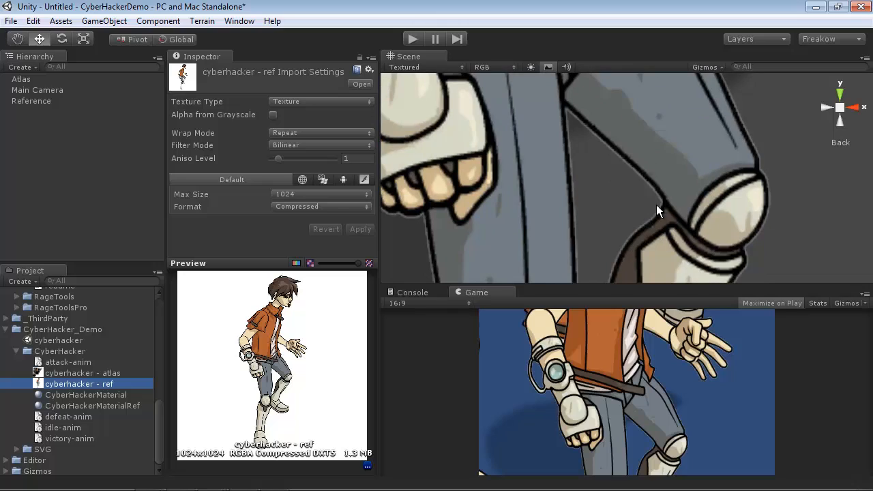
middle_click_drag(657, 205, 607, 233, "alt")
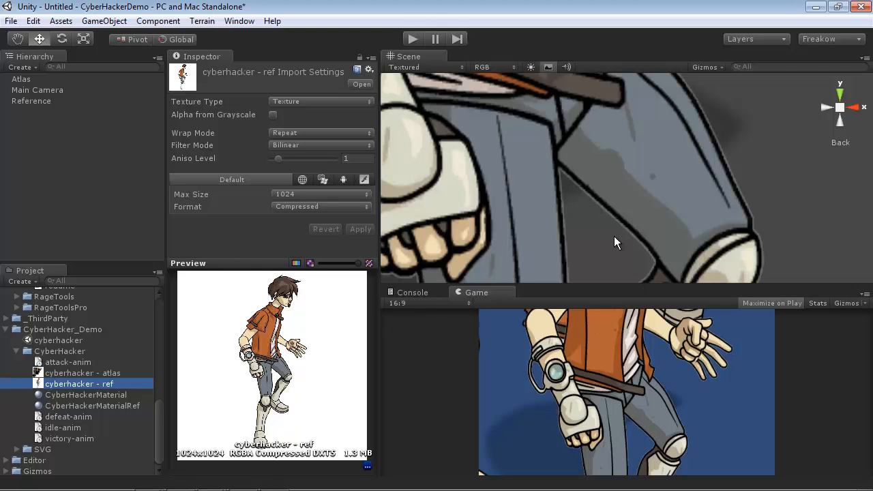
middle_click_drag(624, 152, 606, 206, "alt")
right_click_drag(686, 195, 618, 141, "alt")
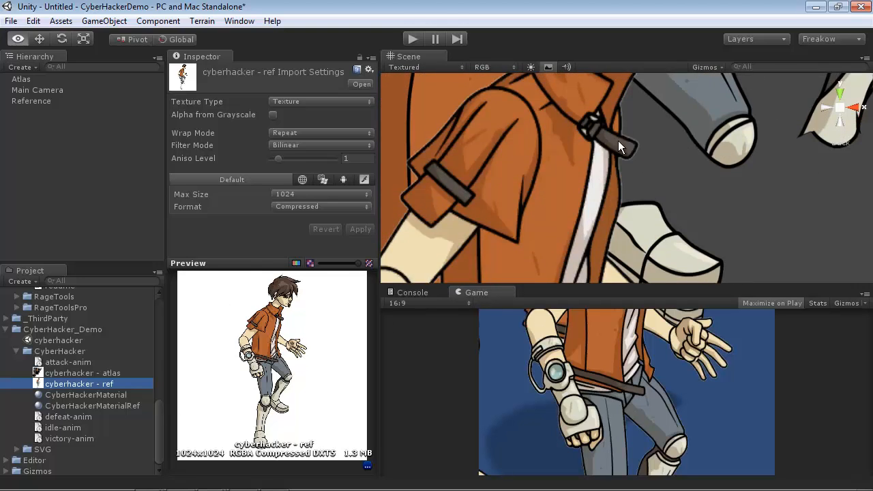
middle_click_drag(618, 141, 589, 207, "alt")
middle_click_drag(629, 144, 611, 205, "alt")
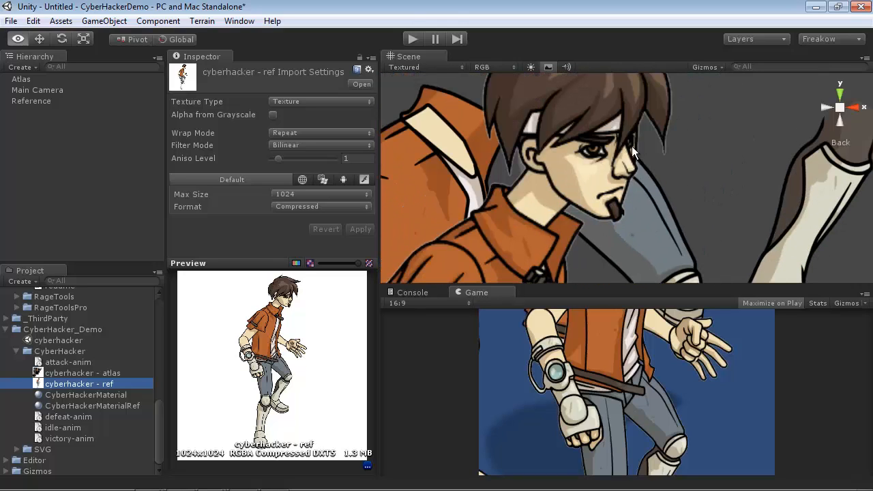
middle_click_drag(632, 146, 626, 208, "alt")
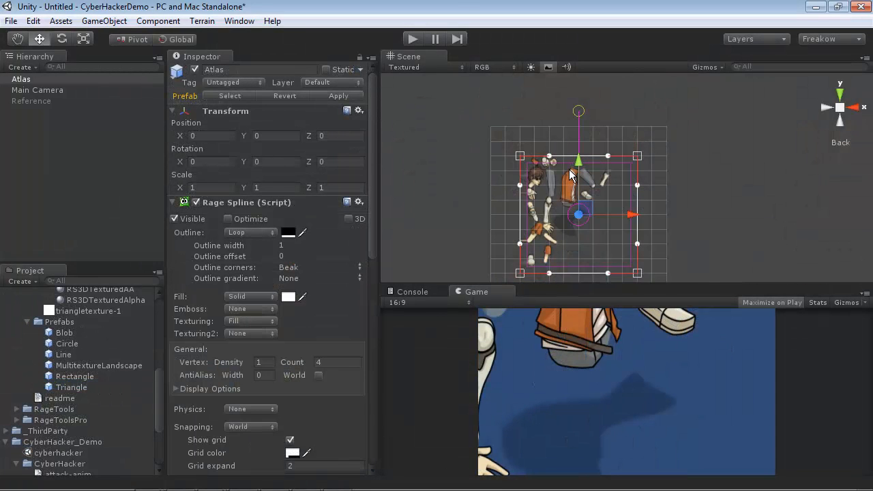
Step: Examine the atlas body parts up close in the scene, from the head and hands down to the arm beside the shape's edge
middle_click_drag(562, 224, 572, 185, "alt")
right_click_drag(494, 168, 508, 175, "alt")
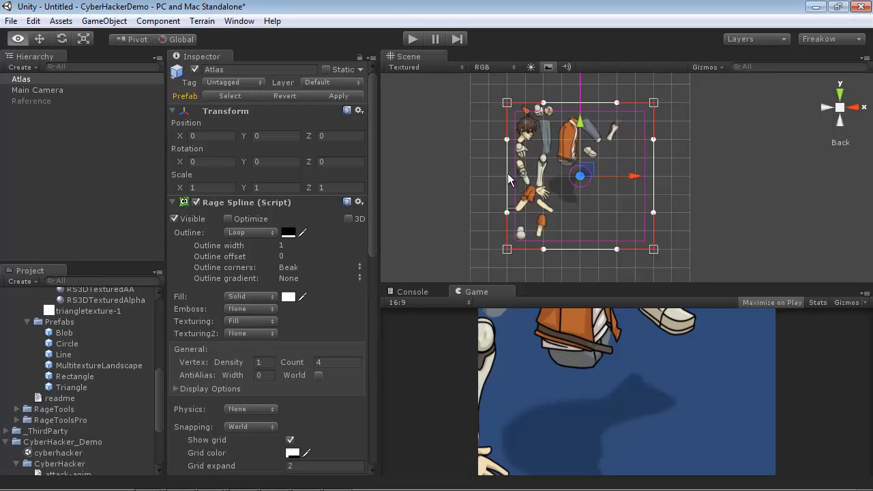
scroll(508, 178, "up", 10)
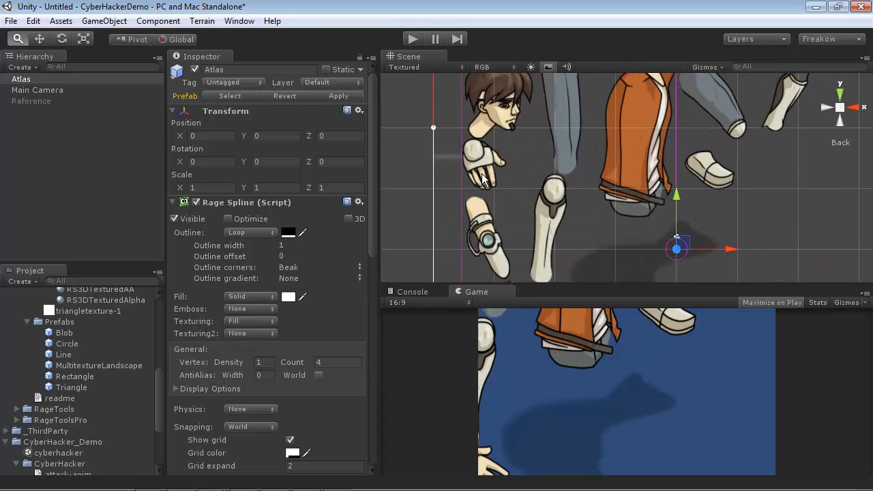
middle_click_drag(481, 174, 524, 189, "alt")
right_click_drag(503, 167, 520, 156, "alt")
middle_click_drag(520, 155, 573, 185, "alt")
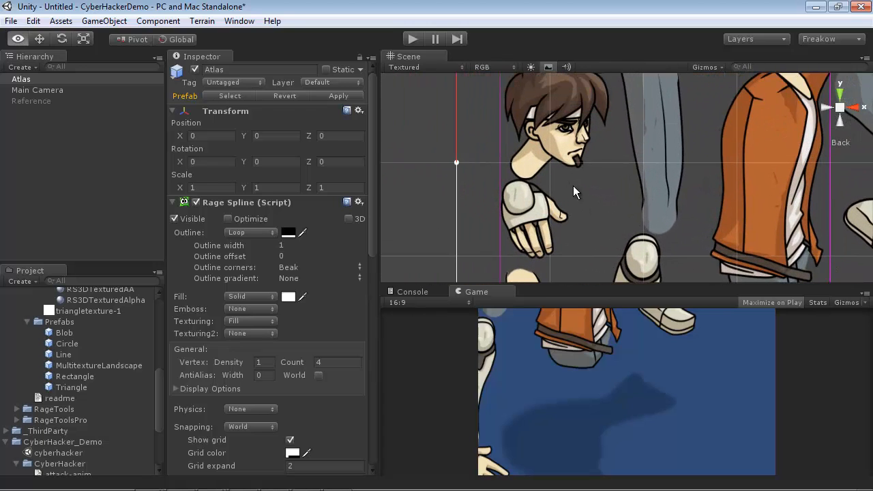
right_click_drag(579, 189, 540, 176, "alt")
middle_click_drag(647, 165, 647, 189, "alt")
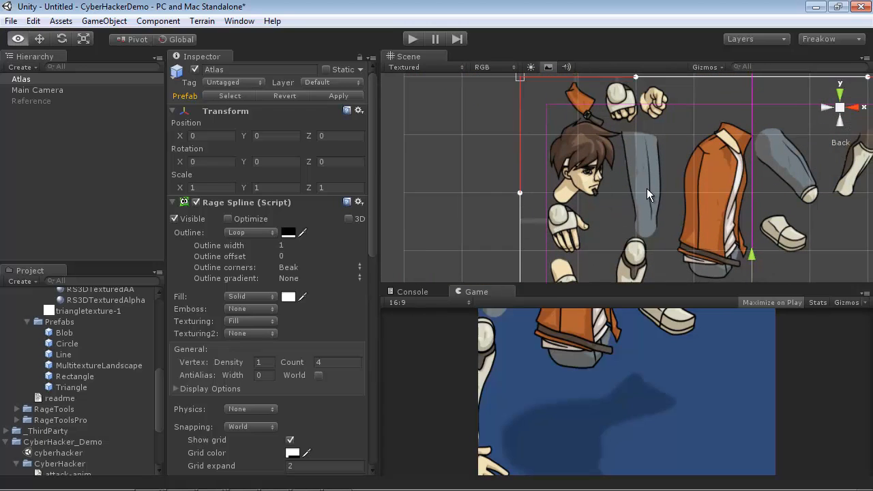
right_click_drag(647, 189, 631, 196, "alt")
middle_click_drag(564, 273, 528, 223, "alt")
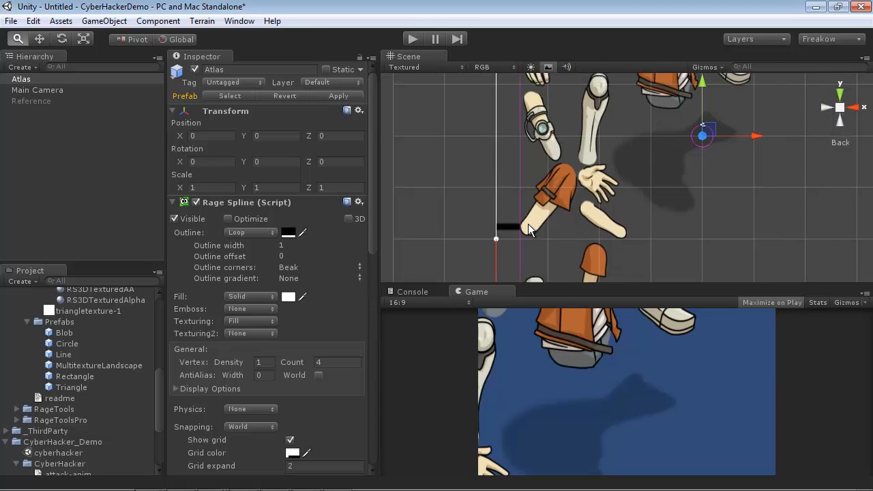
right_click_drag(528, 224, 571, 230, "alt")
middle_click_drag(500, 230, 608, 130, "alt")
right_click_drag(513, 149, 529, 154, "alt")
middle_click_drag(529, 146, 539, 157, "alt")
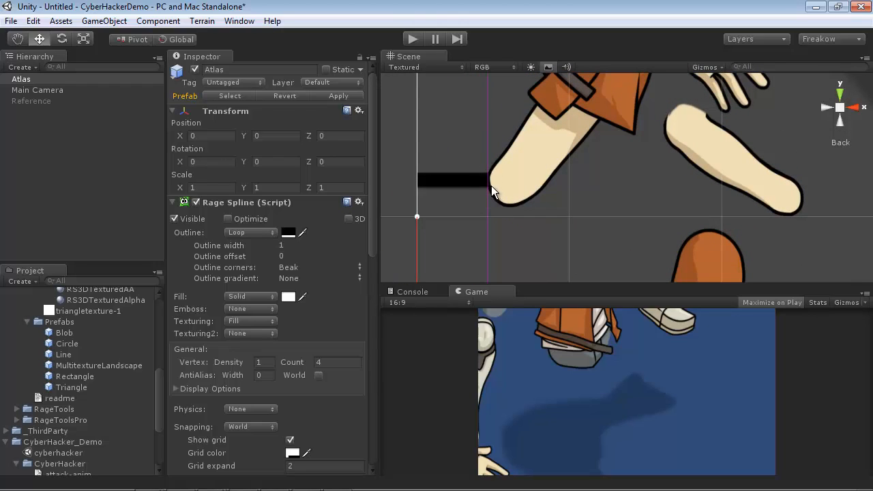
right_click_drag(611, 126, 528, 169, "alt")
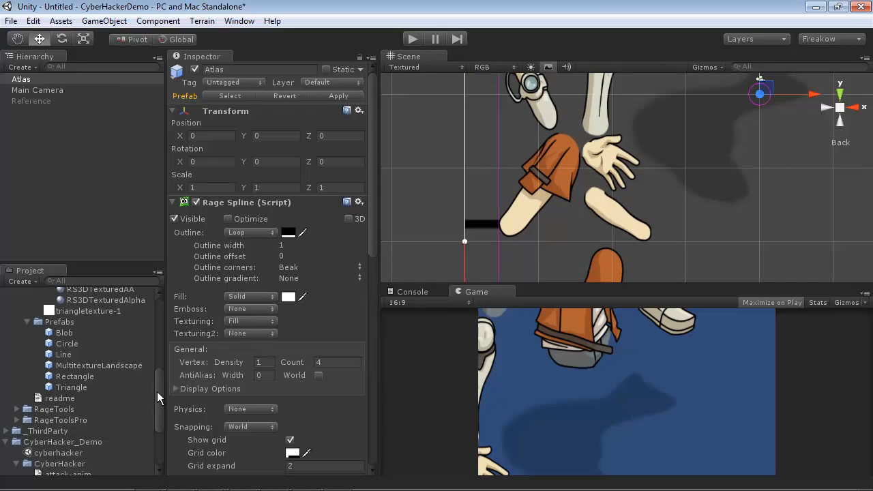
Step: Preview the lower mip levels of the cyberhacker - atlas texture, then return the preview to full detail
left_click_drag(157, 392, 138, 411)
left_click(75, 419)
left_click_drag(360, 263, 340, 262)
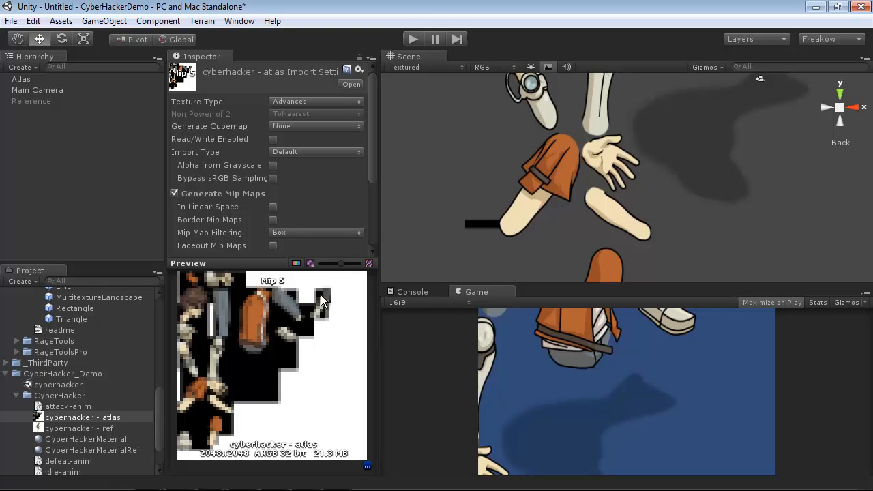
left_click_drag(337, 264, 361, 263)
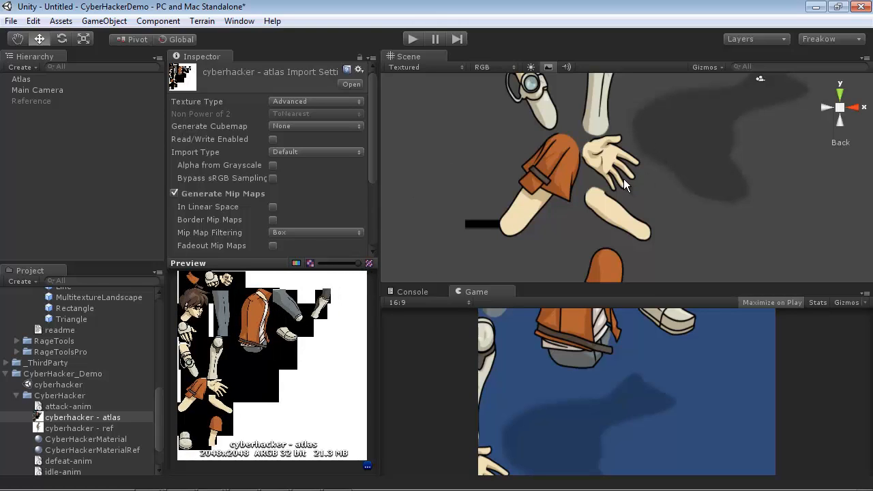
Step: Add a RageSpline Rectangle prefab to the scene beside the atlas and select it
left_click(21, 80)
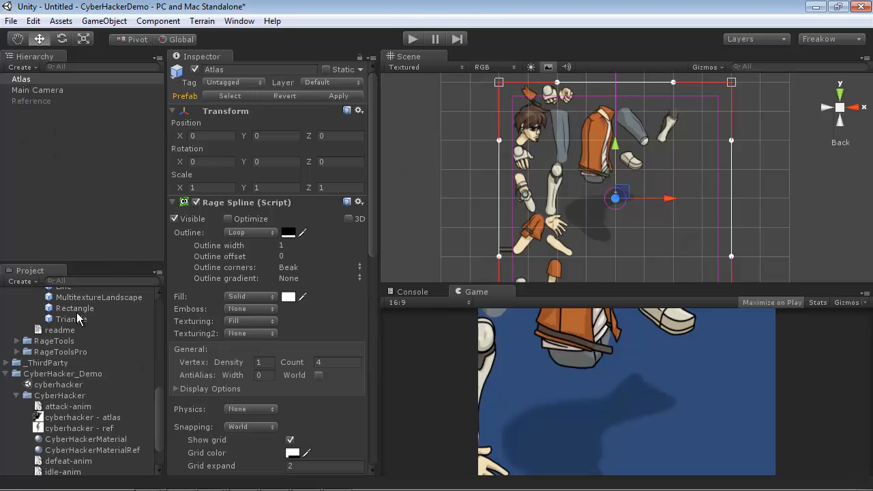
left_click_drag(75, 310, 431, 193)
left_click(714, 144)
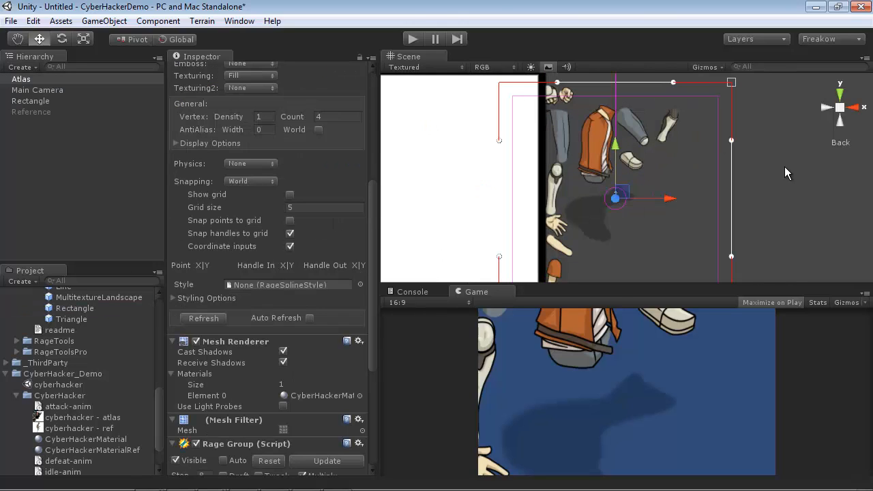
middle_click_drag(608, 172, 697, 223, "alt")
right_click_drag(700, 221, 615, 208, "alt")
left_click(493, 186)
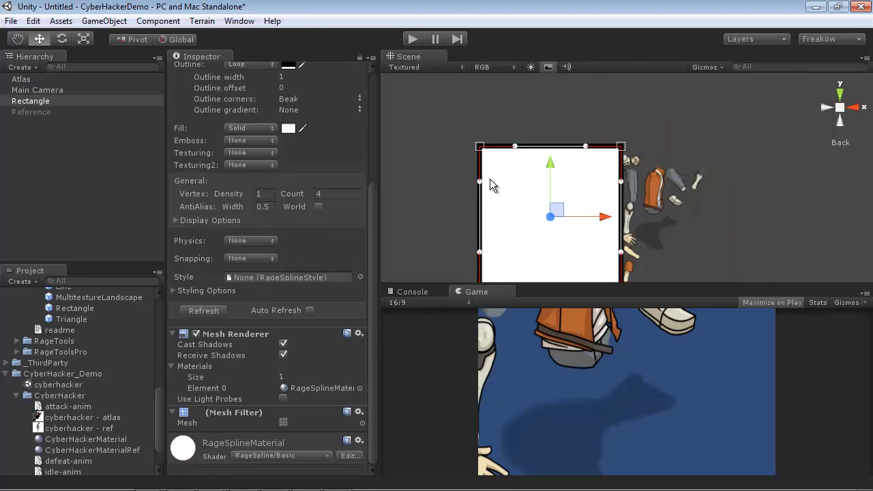
middle_click_drag(591, 190, 578, 163)
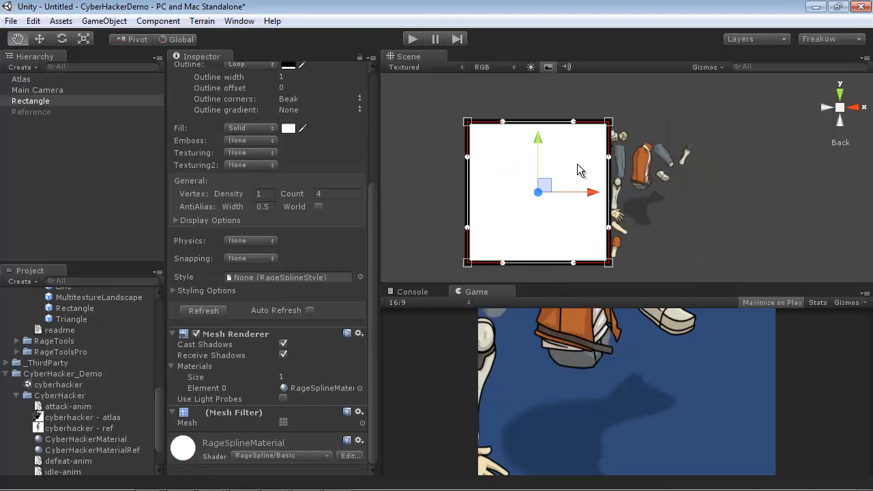
Step: Set both the outline and the fill of the new rectangle to None
left_click_drag(372, 211, 374, 107)
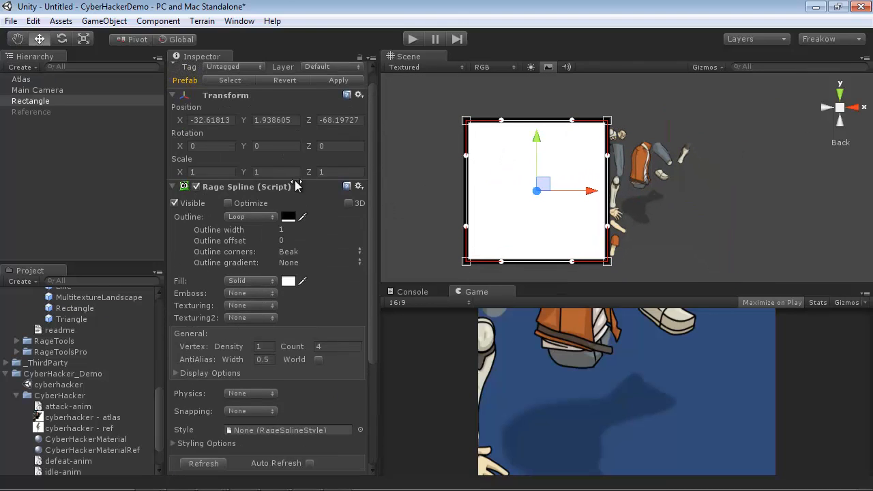
left_click(240, 217)
left_click(258, 232)
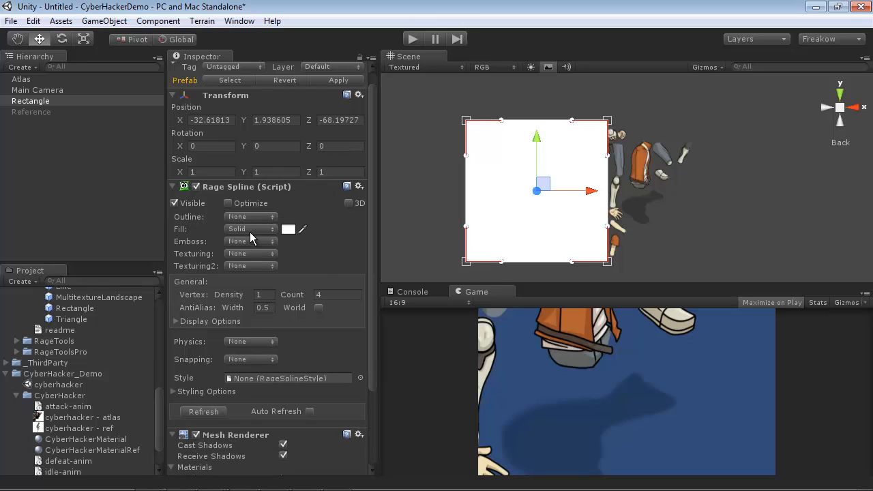
left_click(250, 229)
left_click(259, 251)
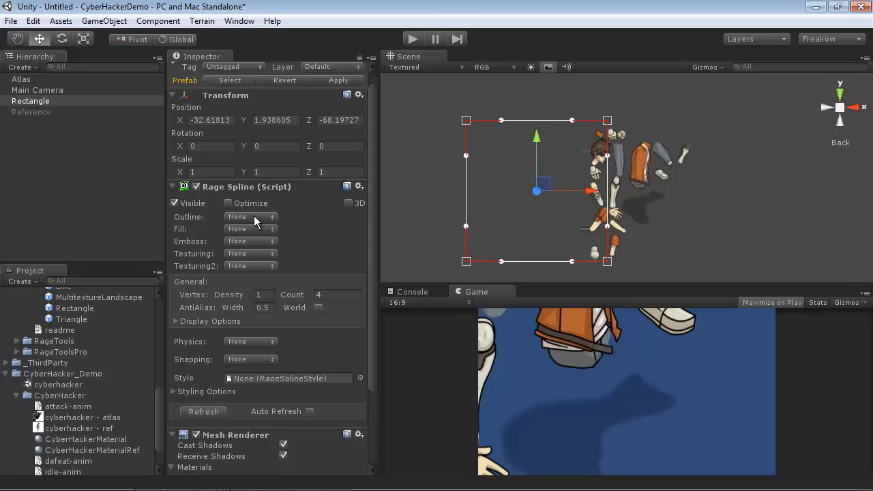
Step: Set the rectangle's outline to Loop with an outline width of 0.1
left_click(254, 217)
left_click(276, 248)
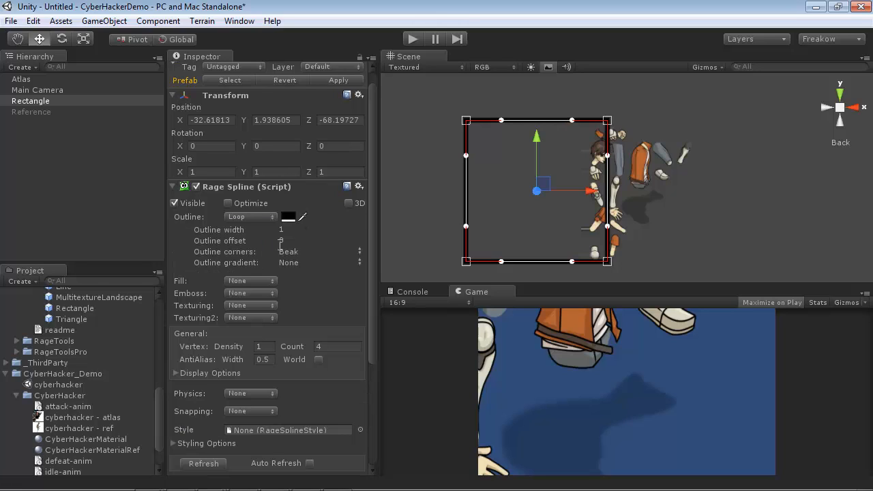
left_click(281, 230)
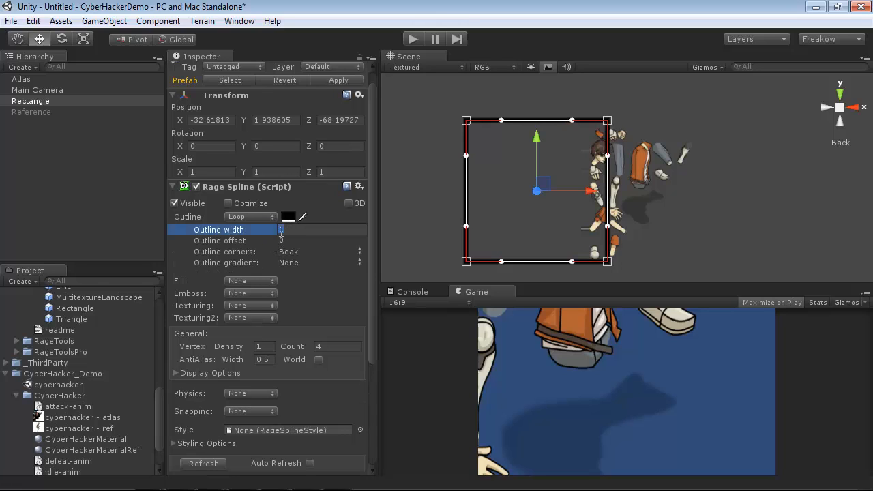
type("0.1")
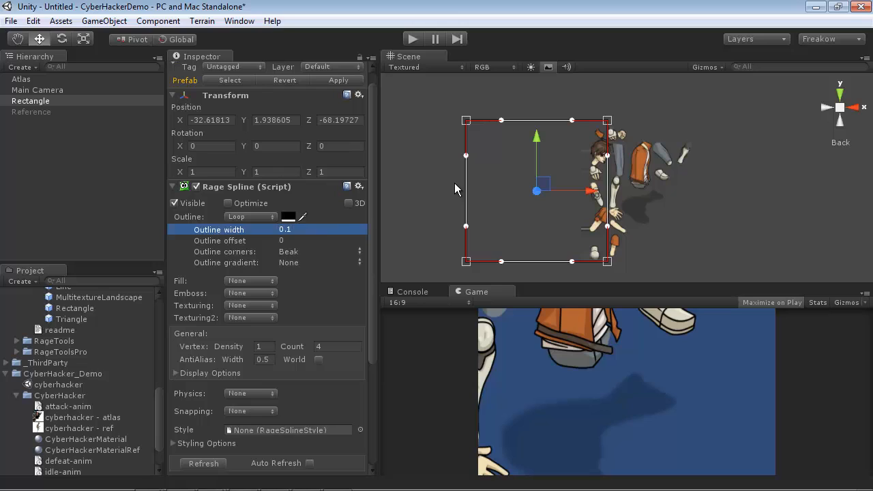
middle_click_drag(552, 206, 519, 198)
left_click_drag(513, 175, 633, 179)
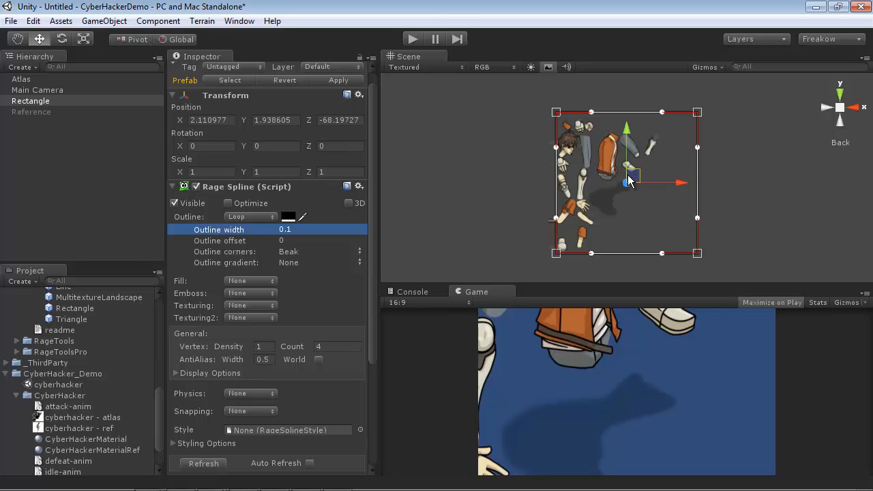
key("ctrl+z")
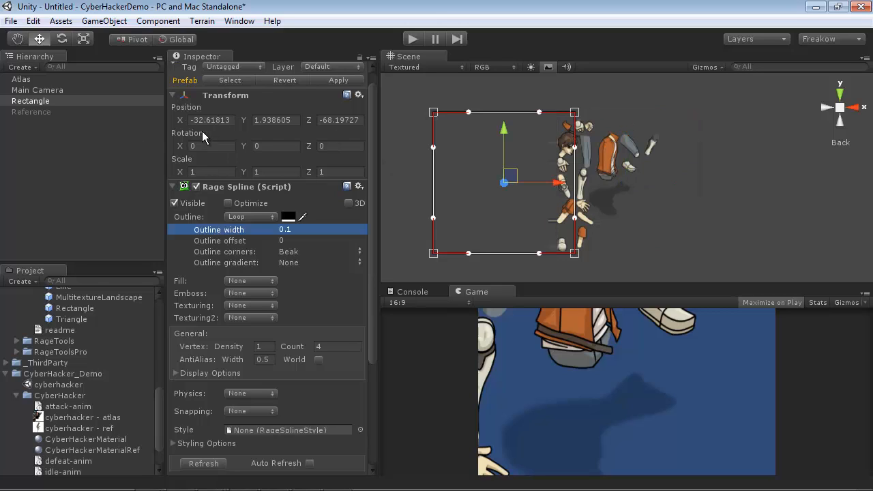
Step: Reset the Rectangle object's transform so that it sits at the origin over the atlas
left_click(359, 94)
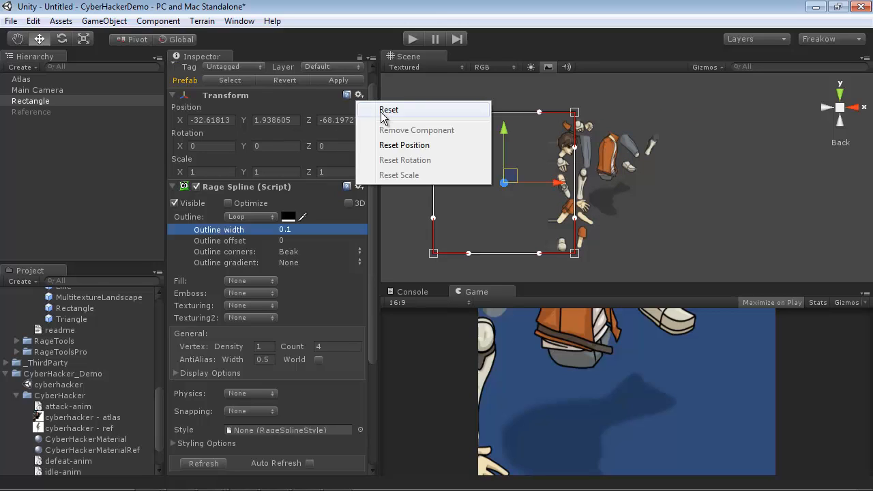
left_click(382, 112)
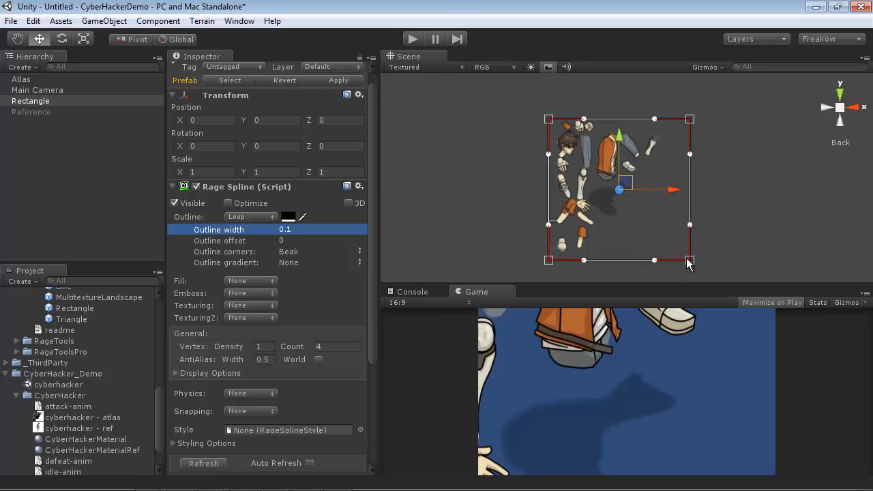
left_click(90, 101)
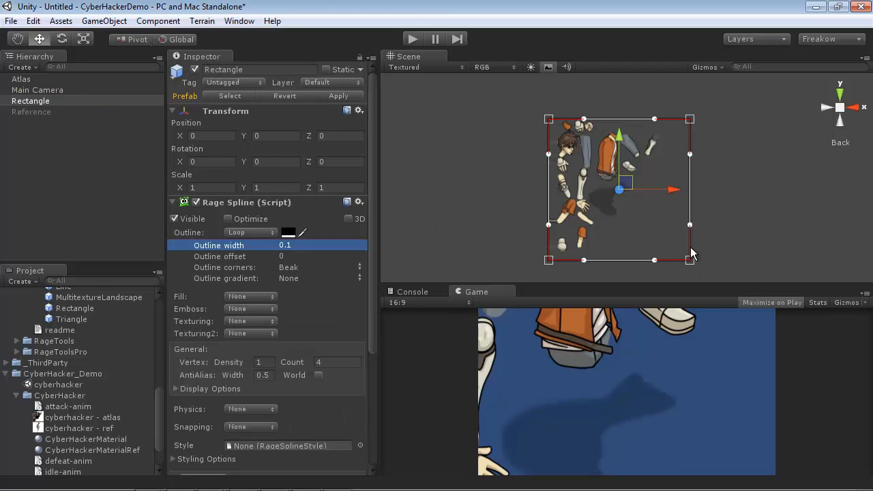
Step: Hide the spline's tangent handles and move the rectangle's four corner points around the orange piece in the atlas's upper-left corner
key("h")
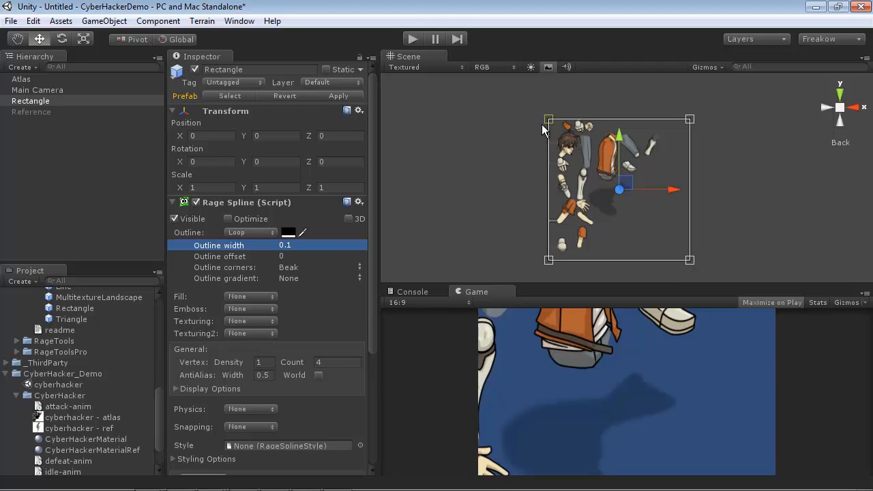
left_click_drag(549, 120, 560, 122)
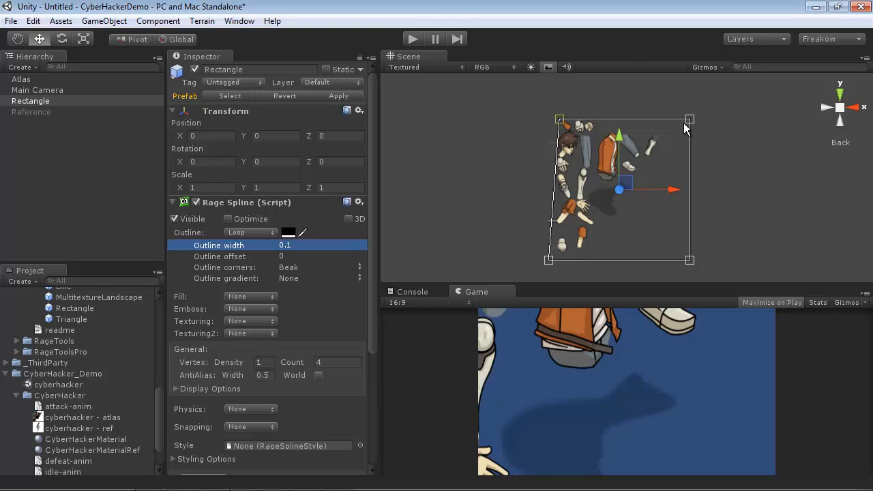
left_click_drag(689, 120, 572, 123)
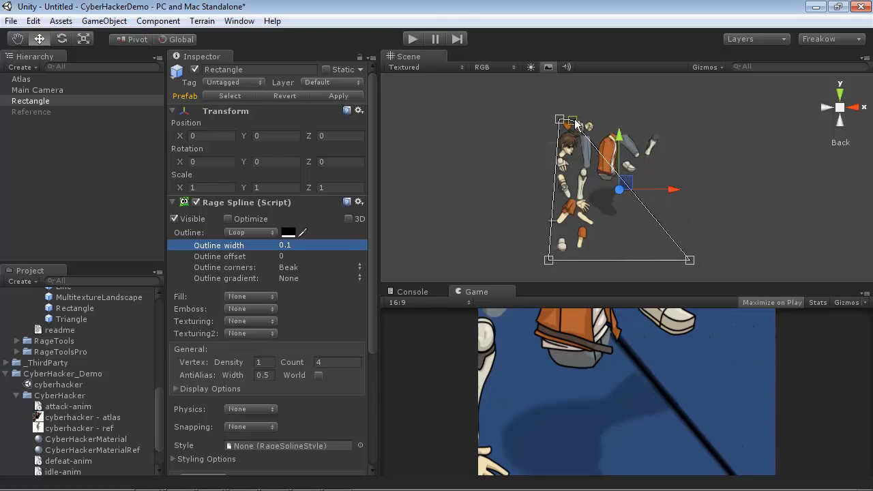
left_click_drag(690, 259, 576, 130)
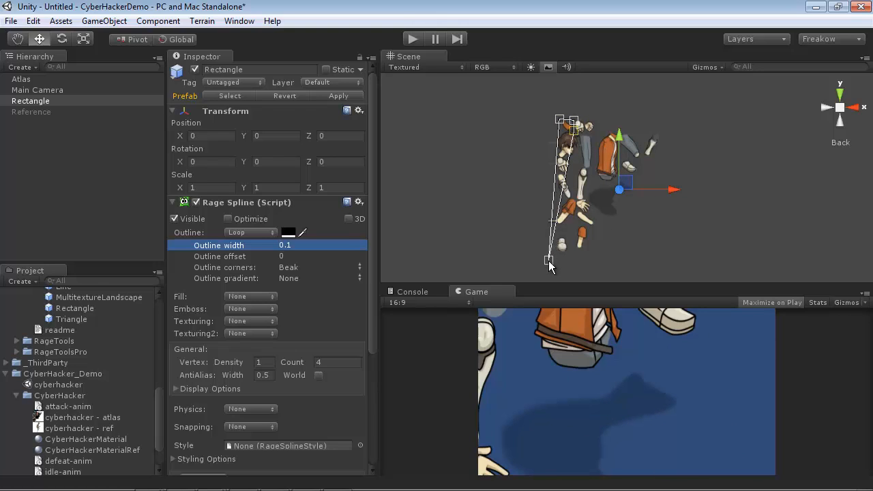
left_click_drag(549, 259, 573, 130)
Step: Set the rectangle's outline width to 0.06 and its antialias width to 0
scroll(576, 156, "up", 10)
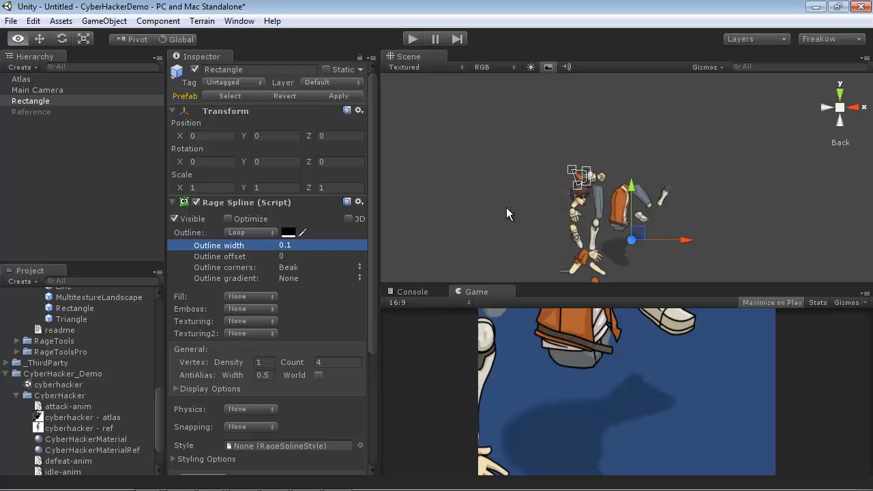
right_click_drag(530, 202, 554, 195, "alt")
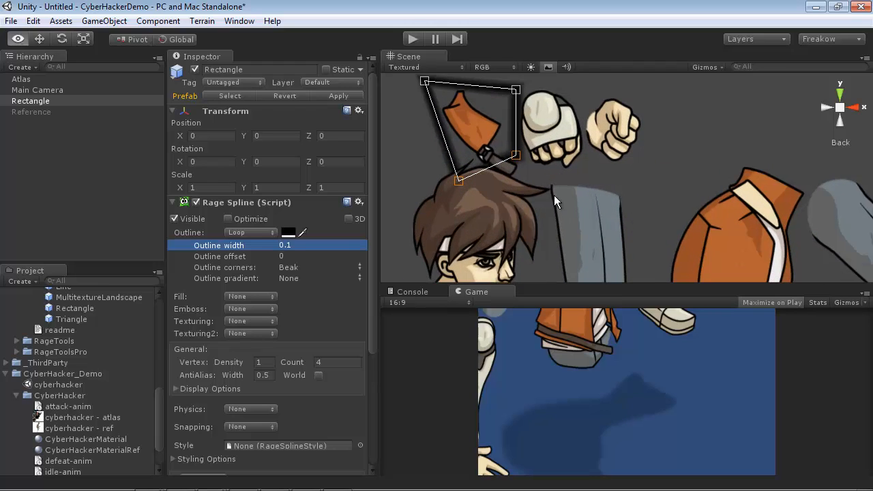
middle_click_drag(554, 195, 610, 239, "alt")
left_click(307, 246)
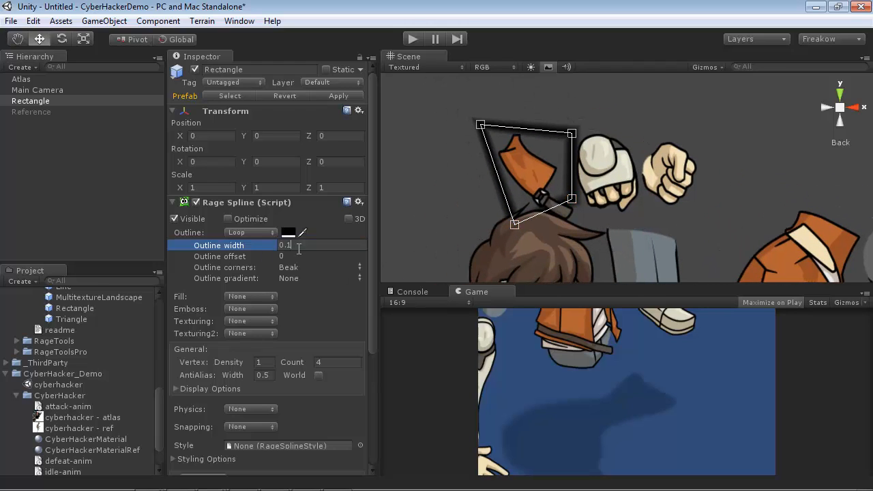
key("BackSpace")
type("06")
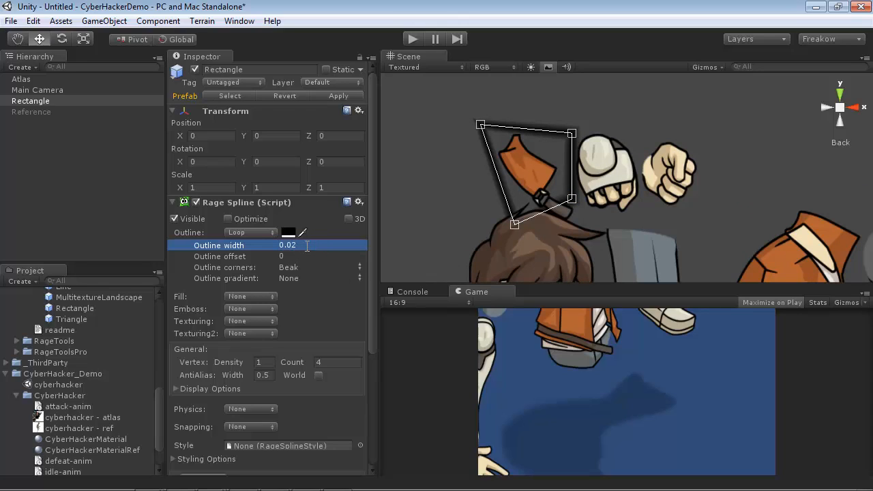
left_click(263, 376)
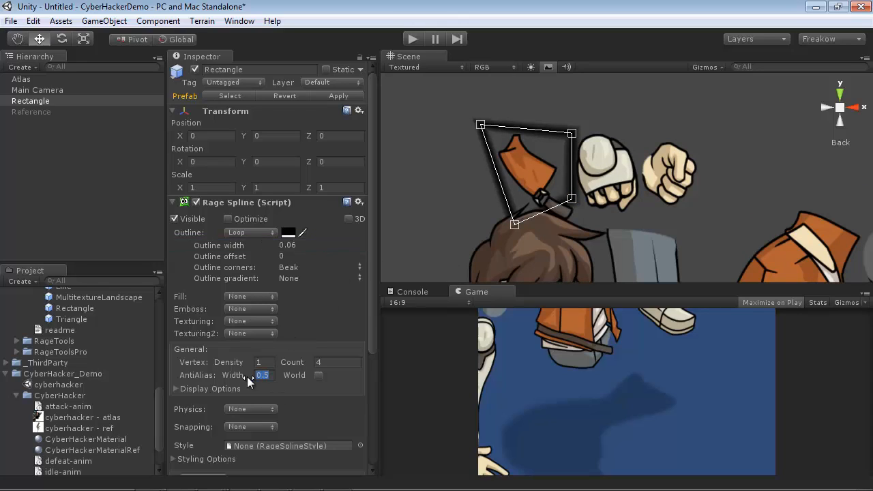
type("0")
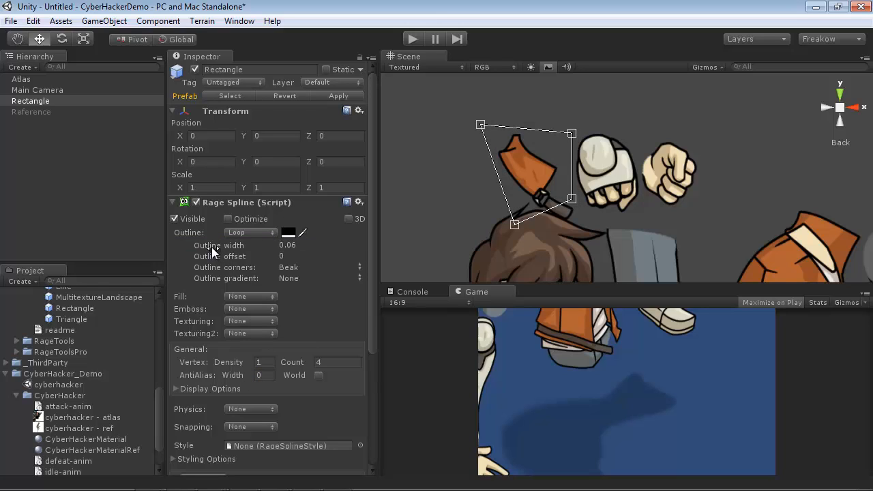
Step: Increase the rectangle's outline width to 0.12 and change its outline color to a magenta pink
left_click_drag(217, 246, 221, 246)
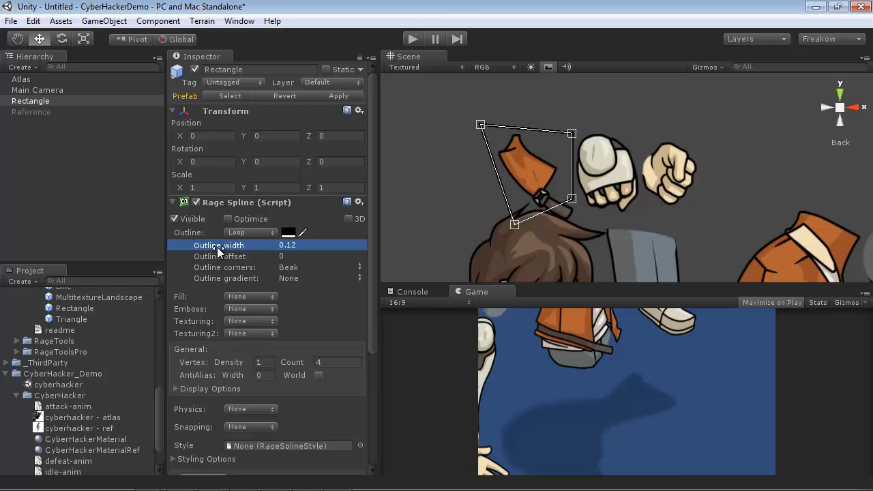
left_click(289, 233)
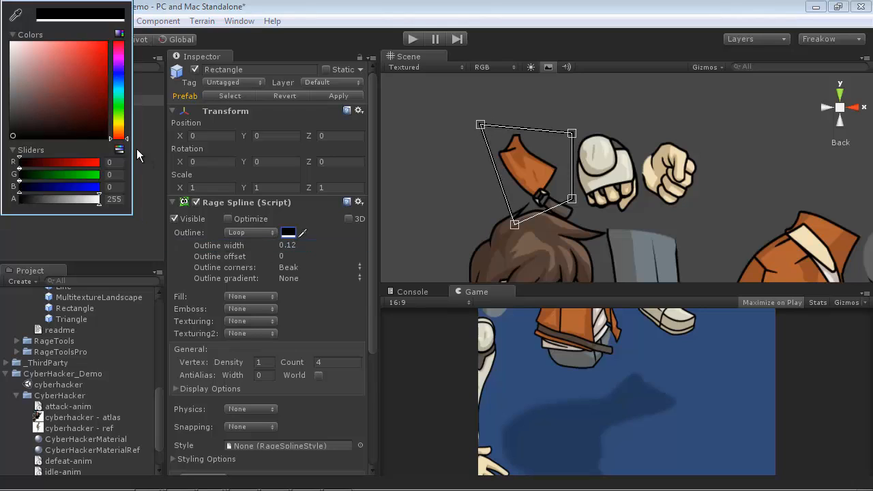
left_click(121, 52)
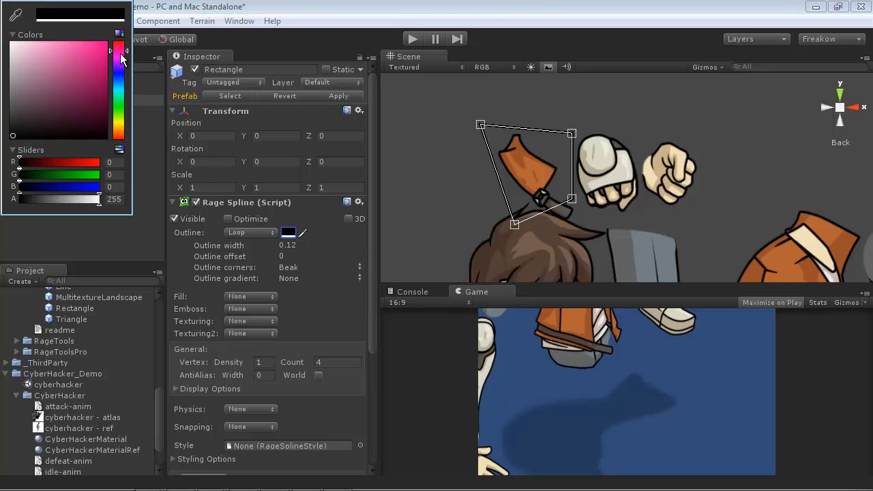
left_click_drag(93, 58, 80, 80)
left_click(263, 8)
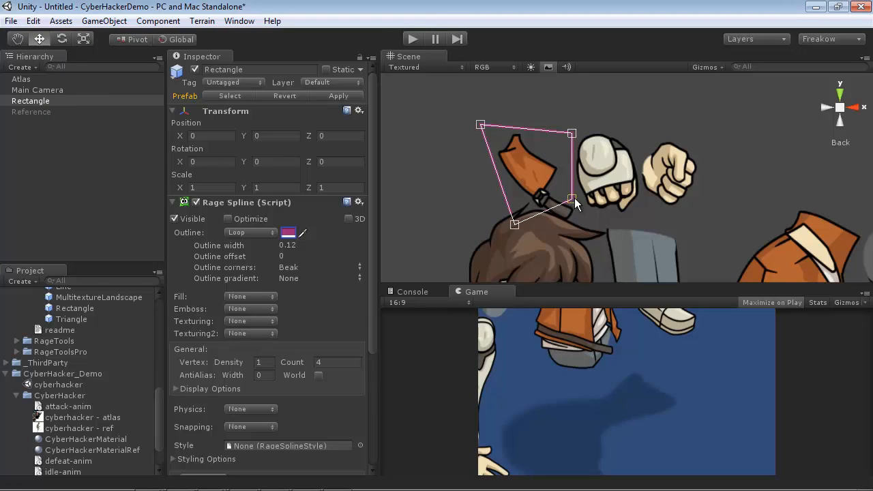
Step: Shift the two lower outline points closer to the orange piece and add a fifth point between them, keeping the Rectangle selected
left_click_drag(574, 198, 577, 218)
left_click_drag(515, 225, 516, 194)
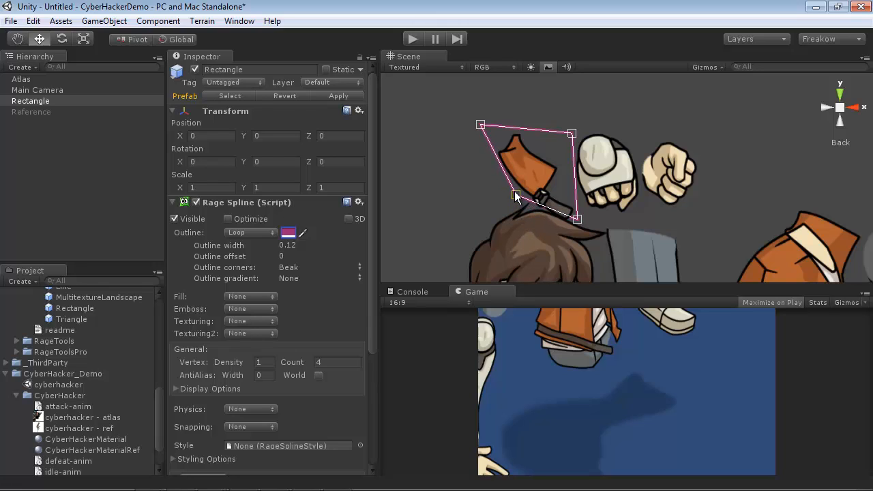
left_click(539, 205)
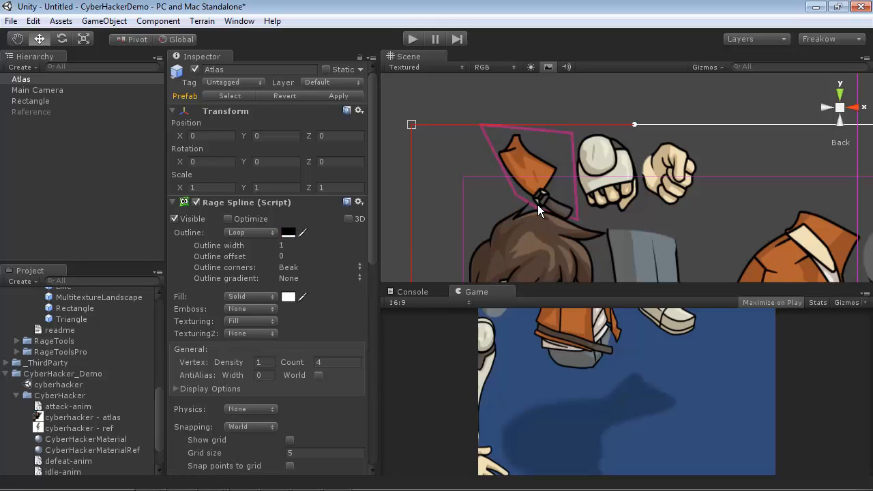
left_click(500, 156)
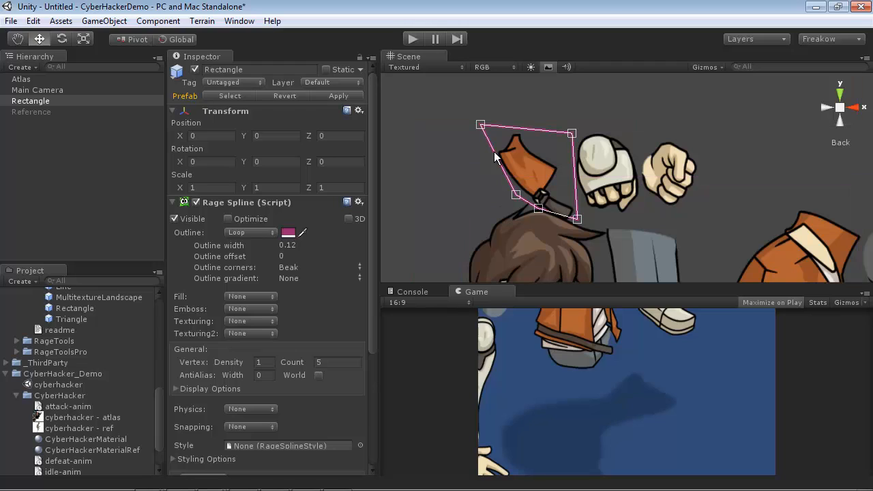
Step: Fine-tune the added point and the lower-right corner point so the outline follows the dark tip of the orange piece
left_click(548, 213)
scroll(579, 236, "up", 5)
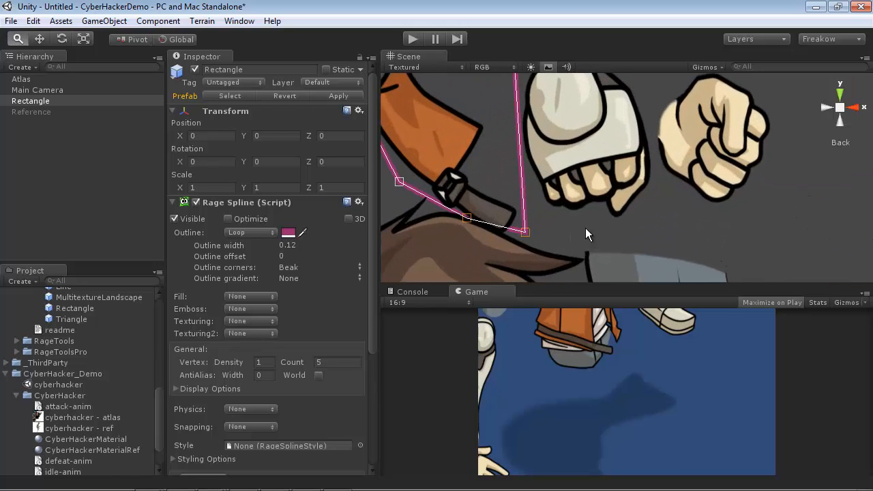
left_click_drag(581, 203, 576, 211)
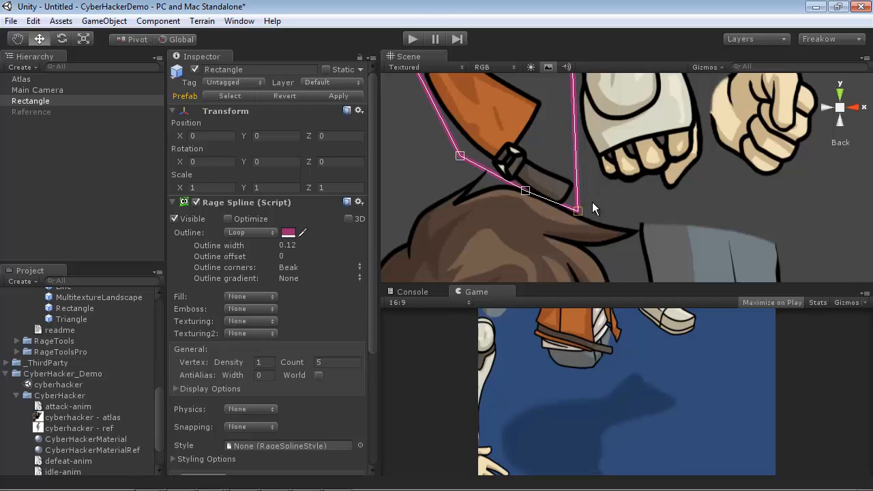
middle_click_drag(584, 140, 576, 197, "alt")
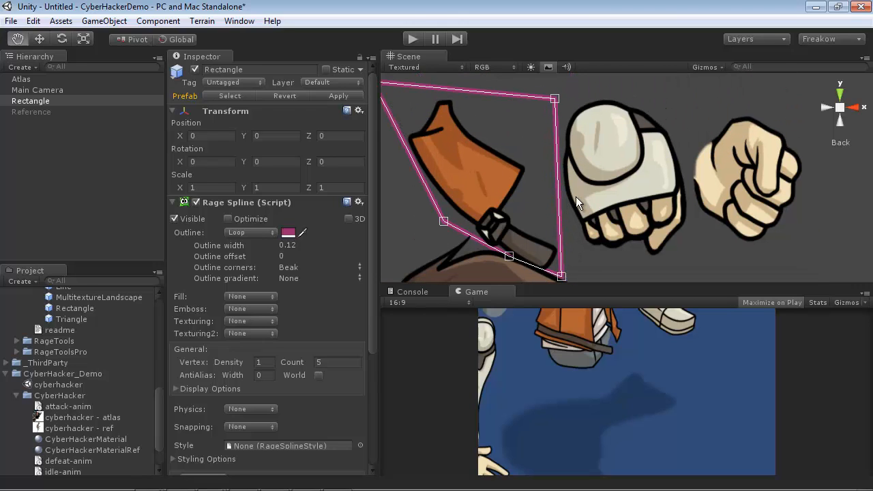
Step: Rename the Rectangle outline around the orange piece as Collar
scroll(579, 194, "down", 3)
left_click(51, 101)
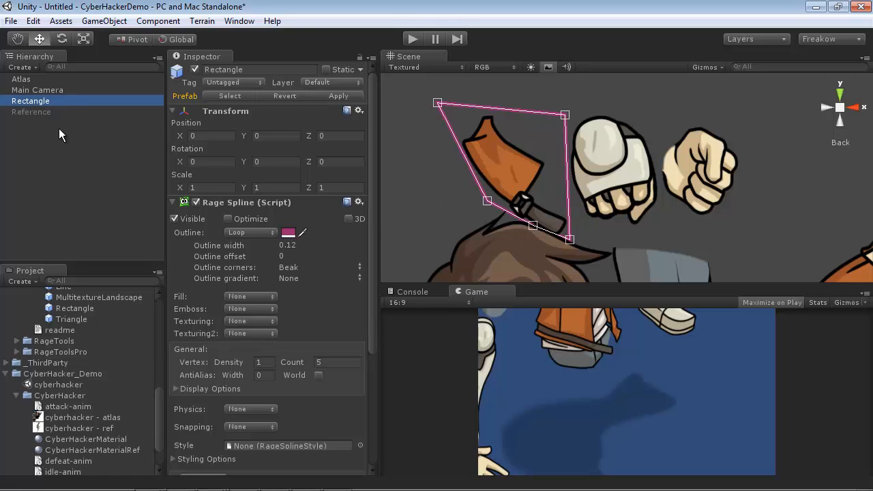
key("F2")
type("Collar")
key("Return")
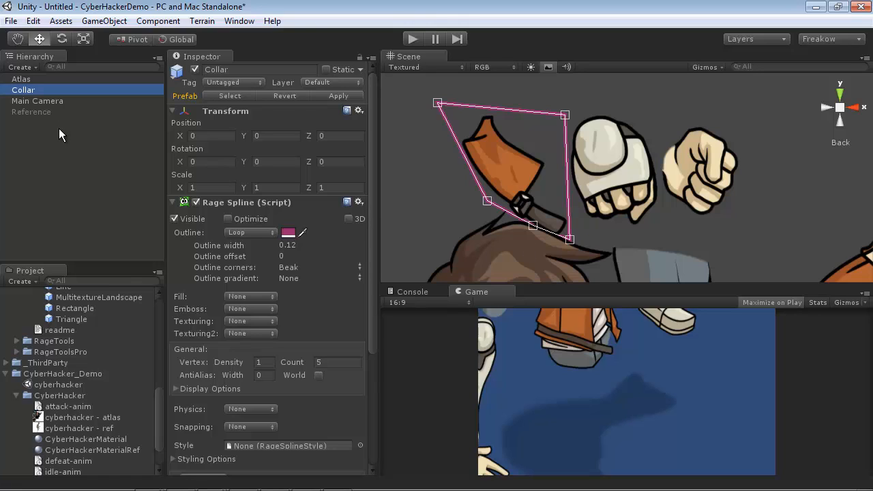
Step: Duplicate the Collar outline, reshape the copy around the wrapped fist, and delete its surplus point to leave four corners
key("ctrl+d")
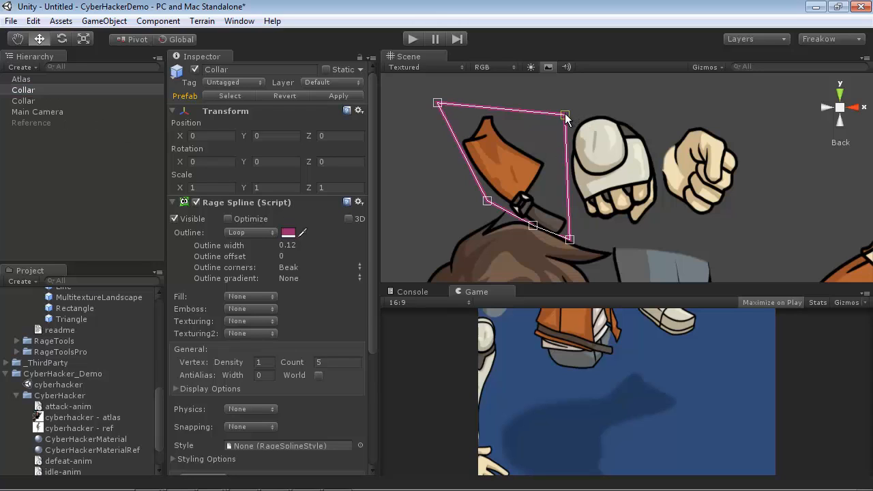
left_click_drag(573, 117, 642, 117)
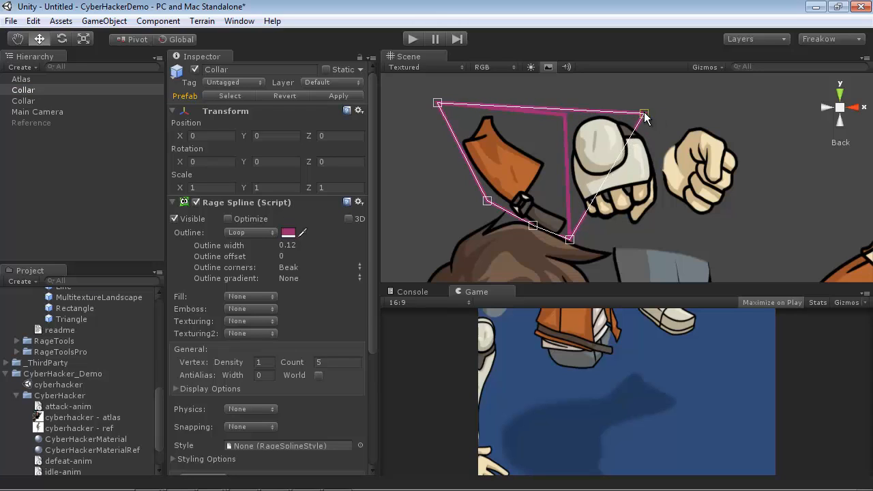
left_click_drag(438, 105, 567, 114)
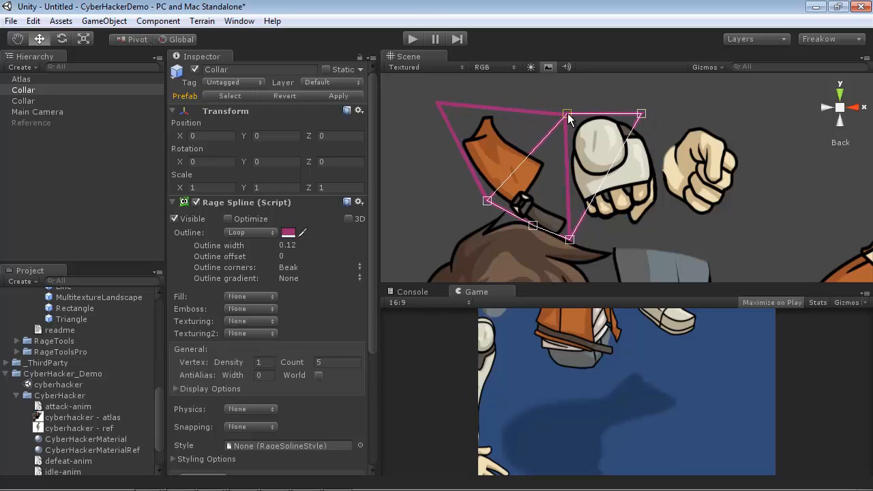
left_click_drag(571, 243, 669, 229)
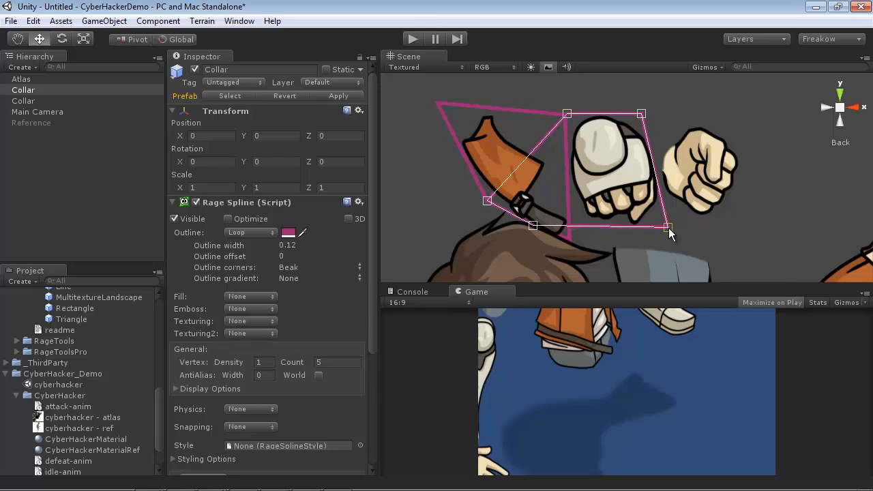
left_click_drag(543, 230, 586, 237)
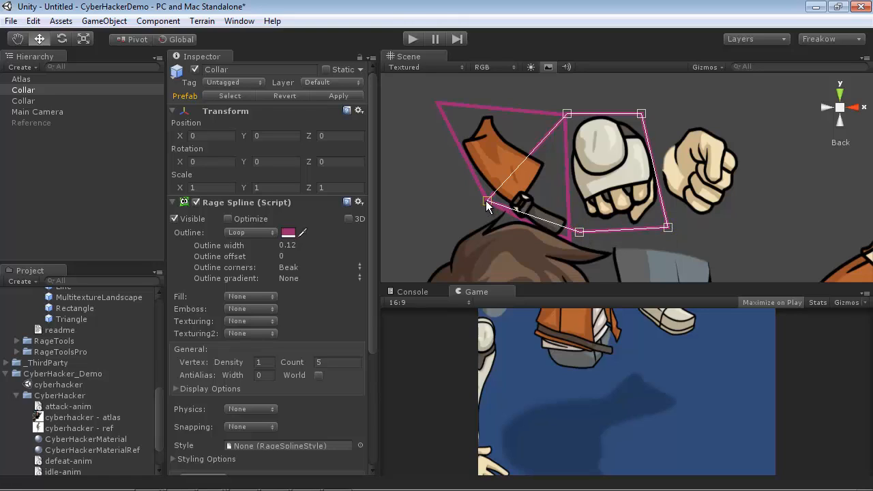
key("Delete")
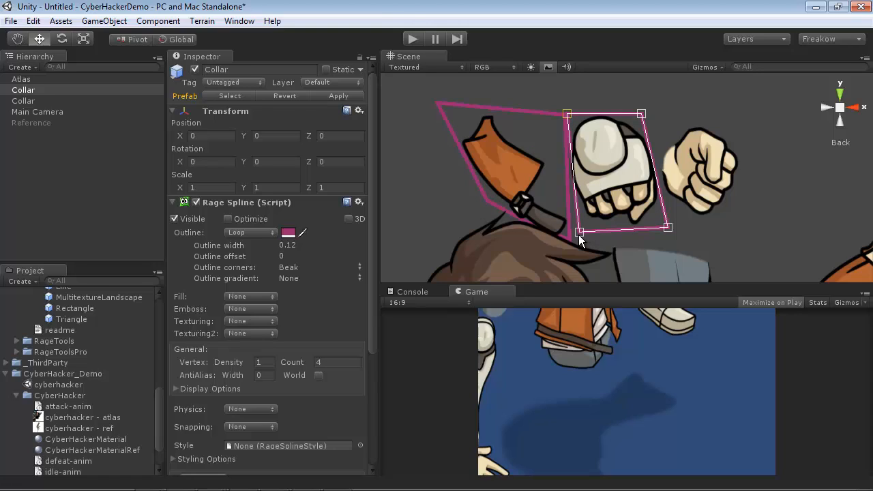
left_click_drag(580, 233, 575, 231)
Step: Rename the outline around the wrapped fist as Right_Hand
left_click(36, 92)
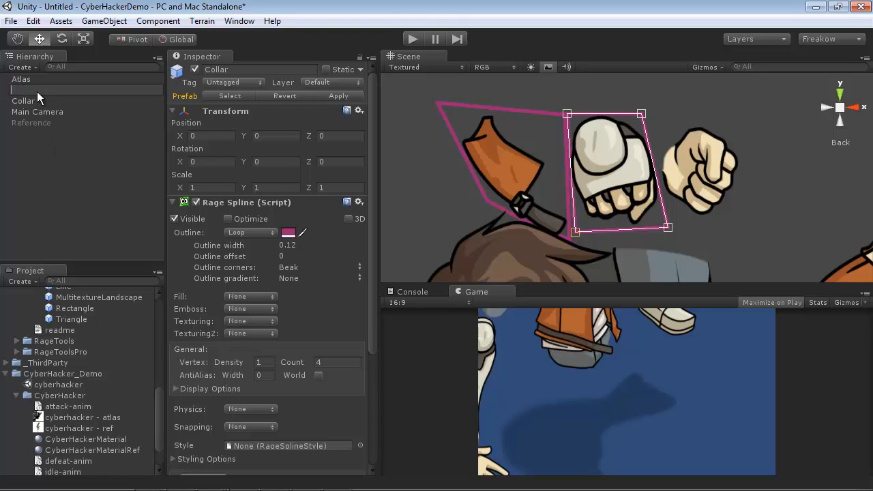
type("Right_Hand")
key("Return")
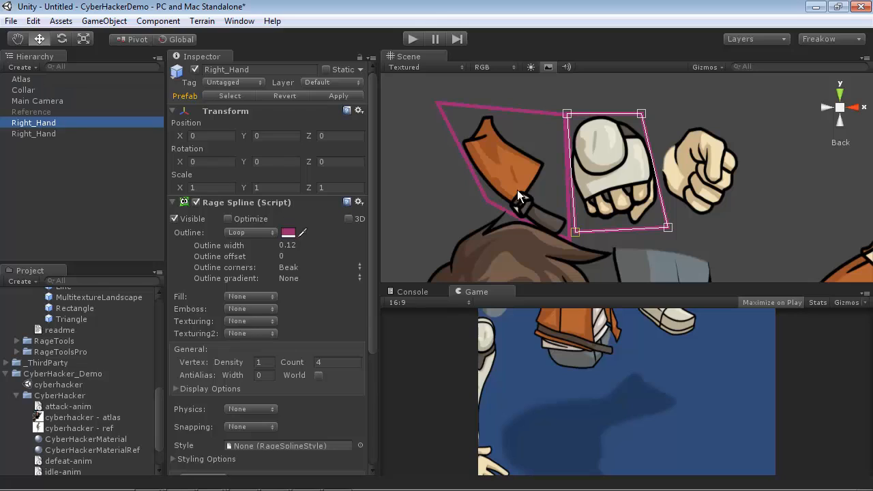
Step: Duplicate Right_Hand and move the copy's four corner points so it frames the bare closed fist
left_click_drag(641, 114, 749, 115)
left_click_drag(669, 232, 748, 231)
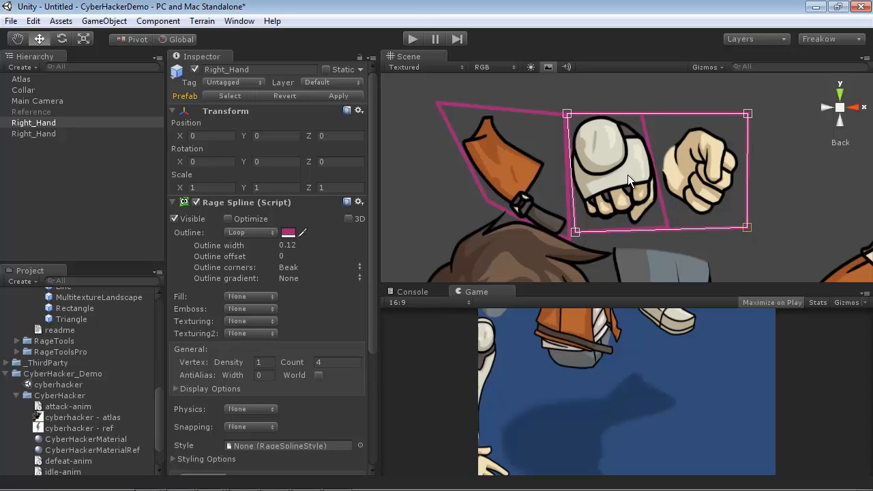
left_click_drag(568, 115, 643, 118)
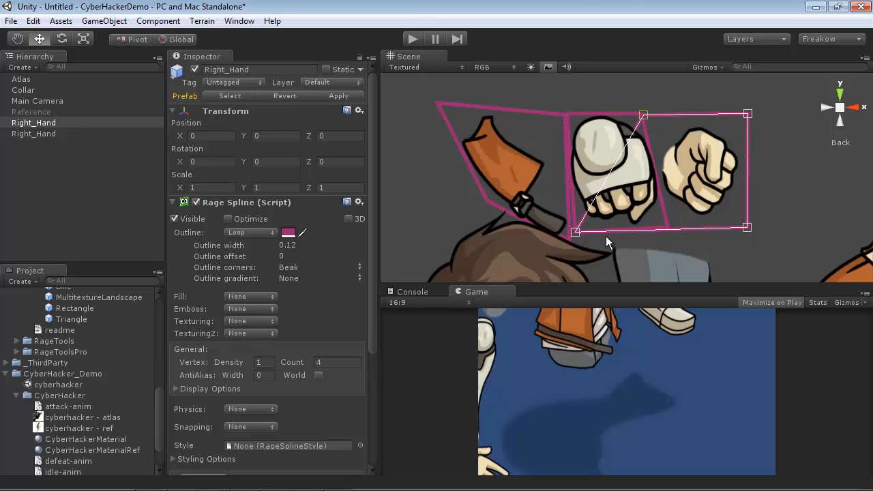
left_click_drag(578, 233, 672, 229)
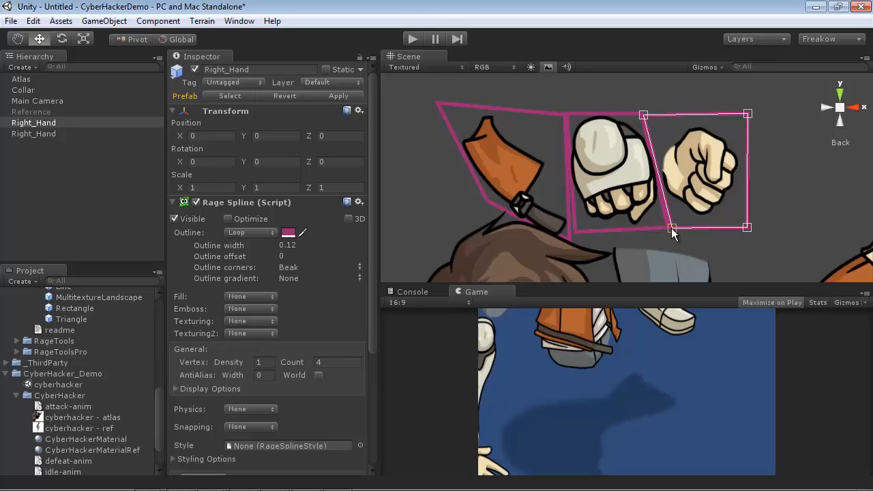
middle_click_drag(770, 202, 707, 186)
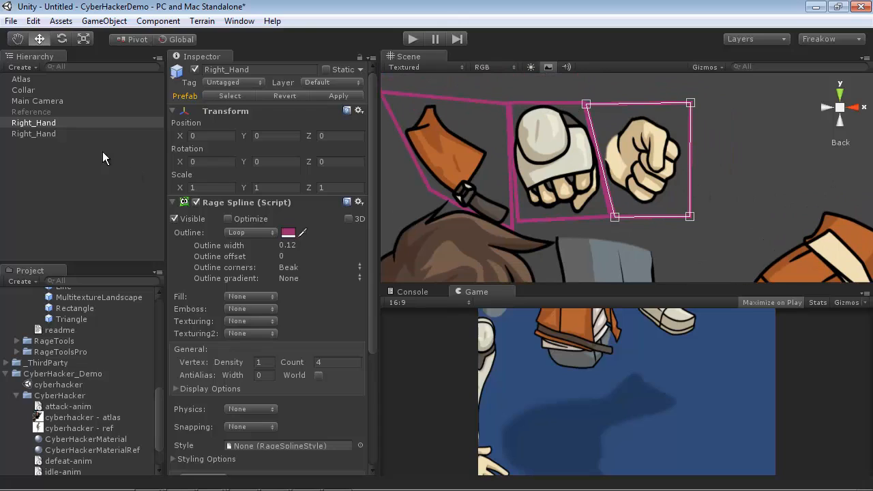
Step: Rename the outline around the bare fist as Left_HandClosed
left_click(51, 123)
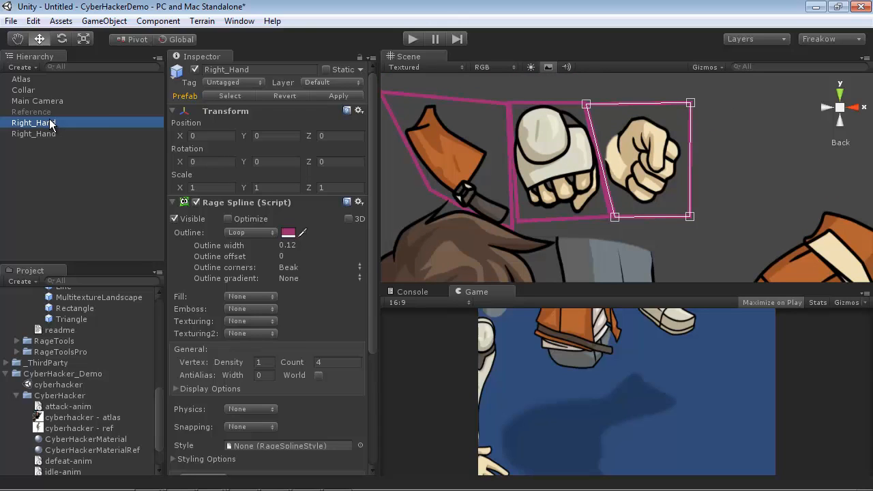
left_click(227, 70)
key("BackSpace")
key("BackSpace")
key("BackSpace")
key("BackSpace")
key("BackSpace")
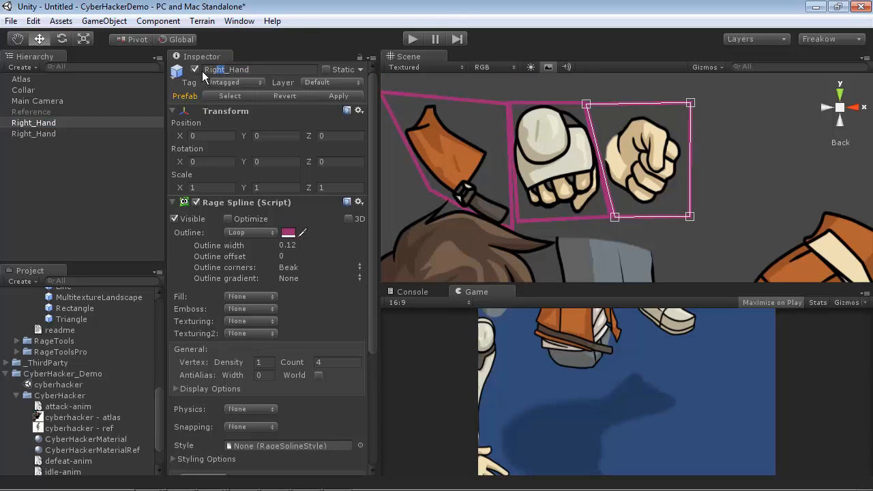
type("Left_HandClosed")
key("Return")
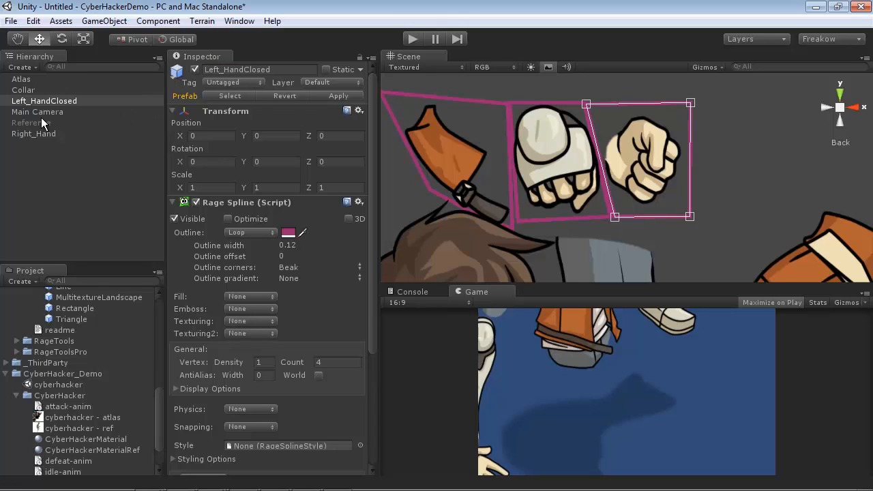
Step: Rename the Right_Hand outline around the wrapped fist as Right_HandClosed
left_click(47, 137)
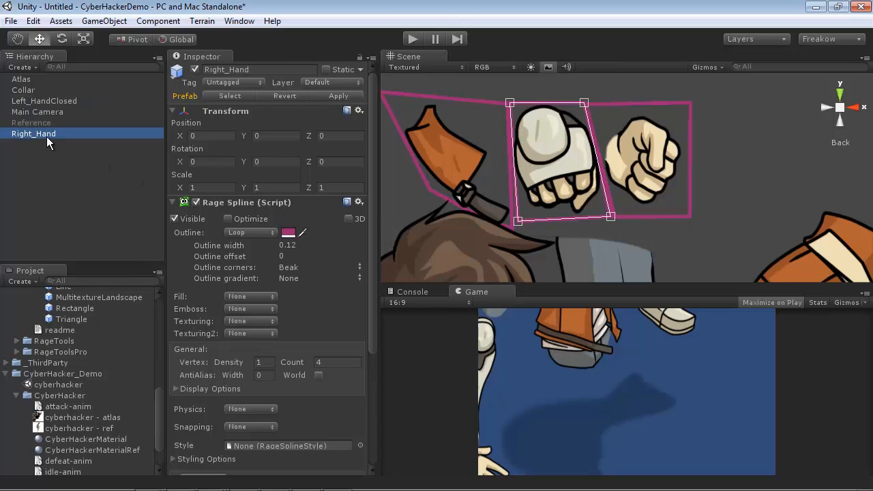
left_click(59, 133)
left_click(62, 133)
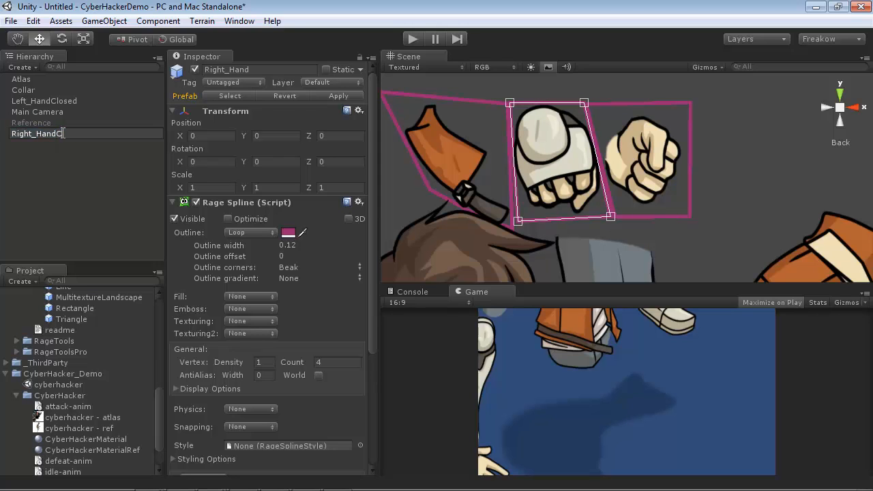
type("Closed")
key("Return")
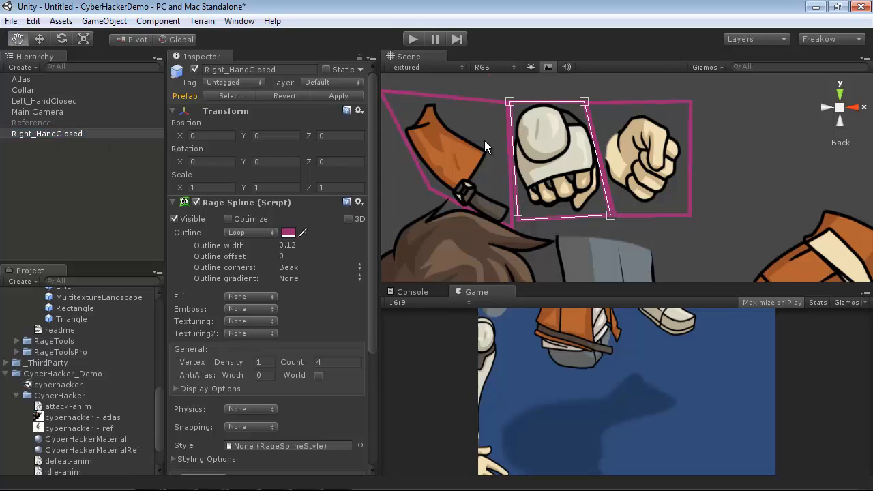
Step: Duplicate Right_HandClosed and move the copy's four corner points so it frames the character's head
scroll(613, 152, "down", 5)
left_click(65, 134)
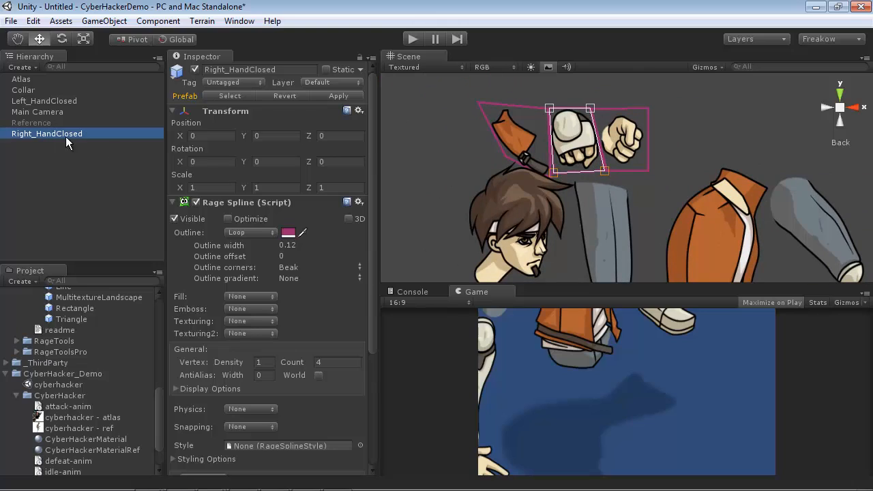
key("ctrl+d")
left_click_drag(554, 172, 460, 273)
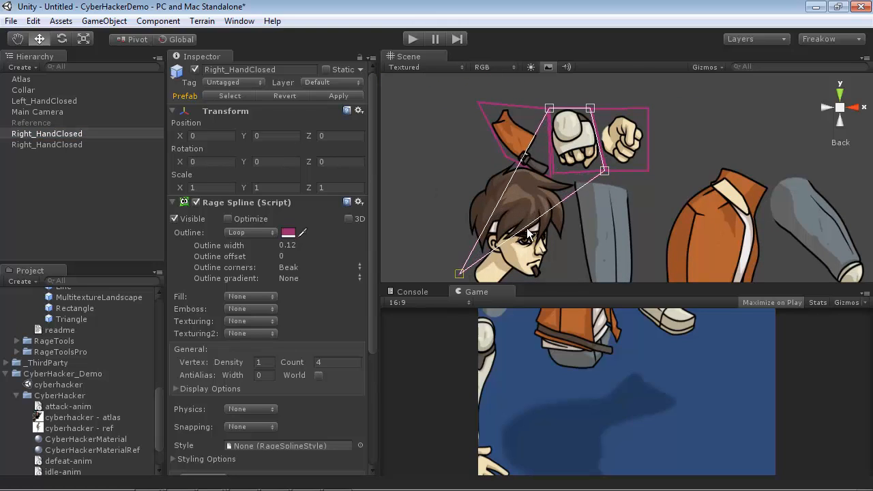
middle_click_drag(586, 219, 585, 169)
left_click_drag(600, 124, 538, 250)
middle_click_drag(601, 135, 606, 174)
left_click_drag(555, 95, 468, 152)
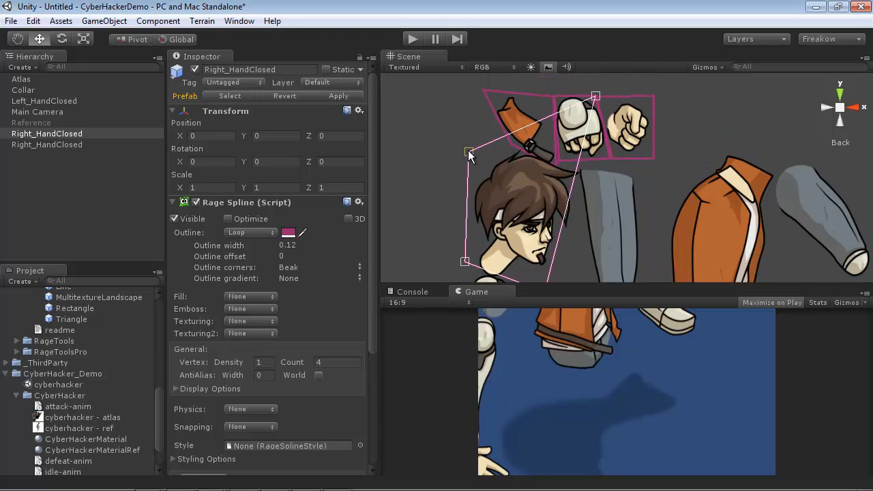
left_click_drag(596, 97, 584, 167)
Step: Add two points along the head outline's upper edge and adjust them with the upper-right corner to follow the hair below the collar piece
right_click_drag(584, 165, 555, 181, "alt")
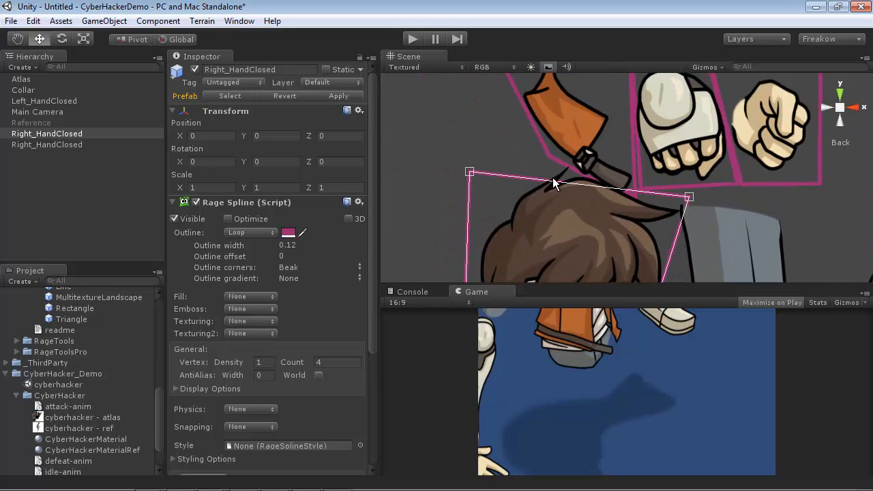
left_click(543, 174)
left_click(544, 171)
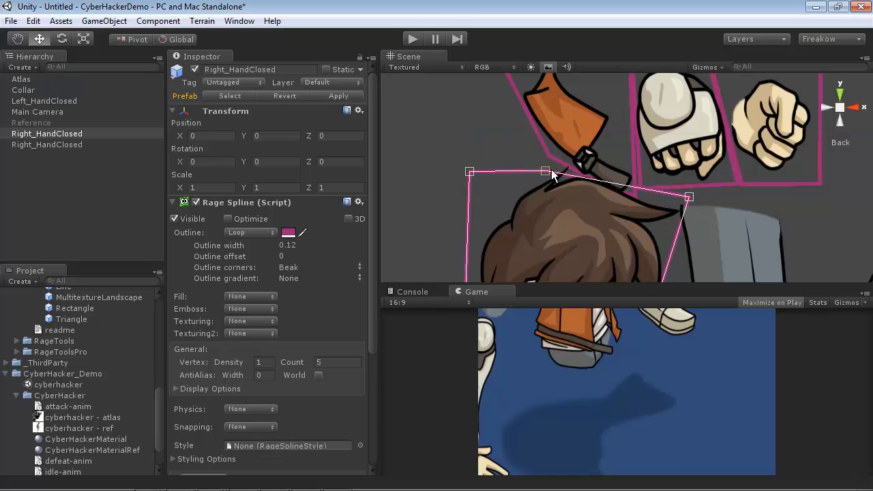
left_click_drag(558, 165, 557, 163)
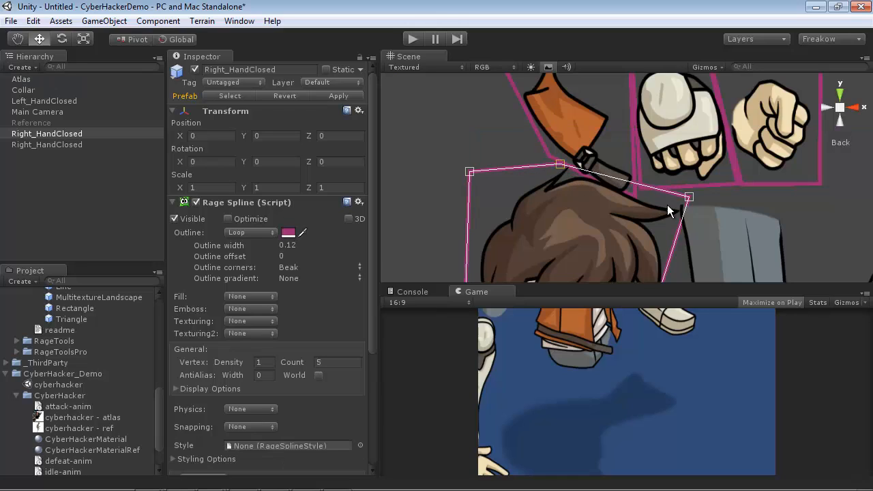
left_click_drag(689, 195, 677, 208)
double_click(619, 187)
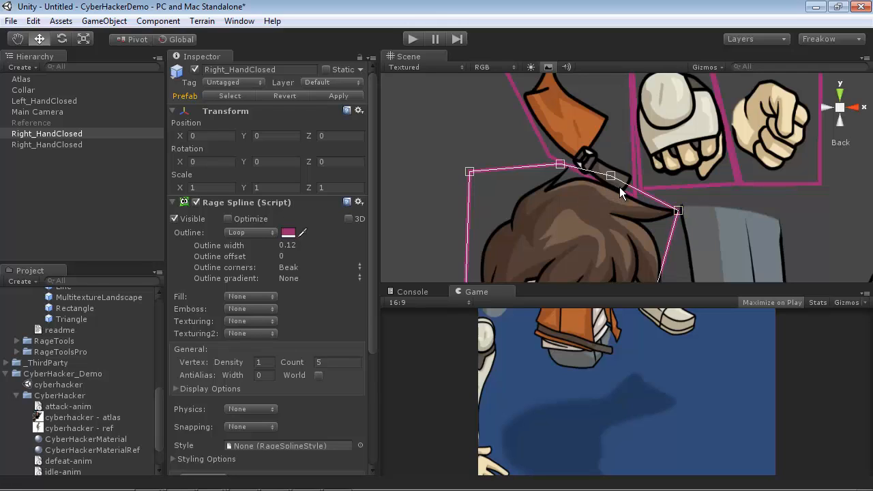
left_click(657, 201)
left_click_drag(611, 175, 609, 187)
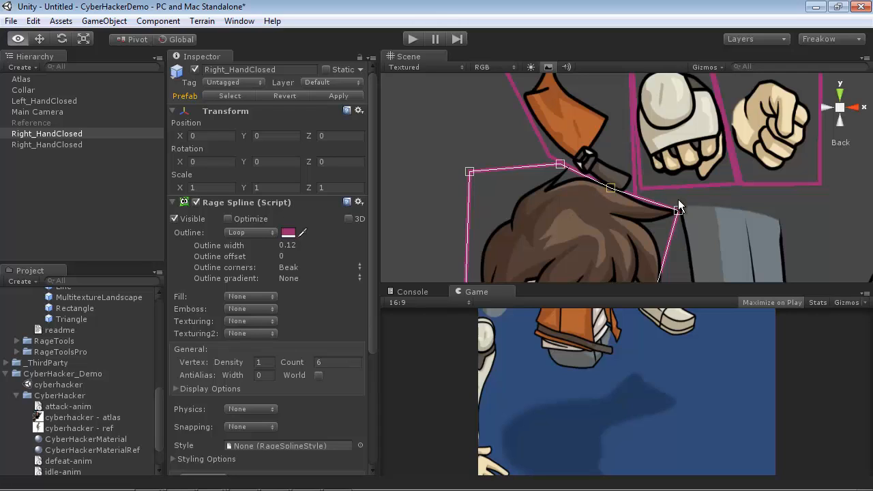
middle_click_drag(678, 199, 670, 186, "alt")
left_click_drag(554, 155, 559, 156)
Step: Add a point to the head outline at the base of the neck and adjust the lower corners to clear the hand below
middle_click_drag(600, 208, 579, 172, "alt")
left_click_drag(549, 271, 556, 271)
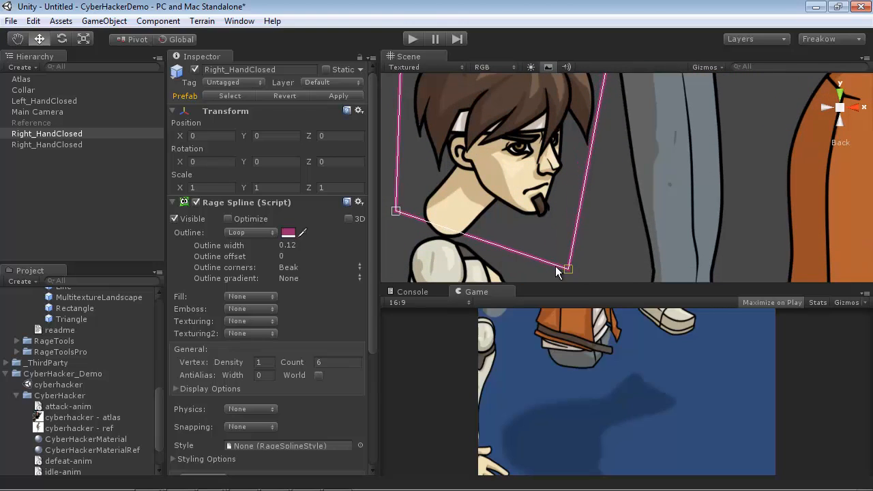
double_click(446, 227)
left_click_drag(397, 212, 395, 207)
left_click_drag(446, 228, 441, 235)
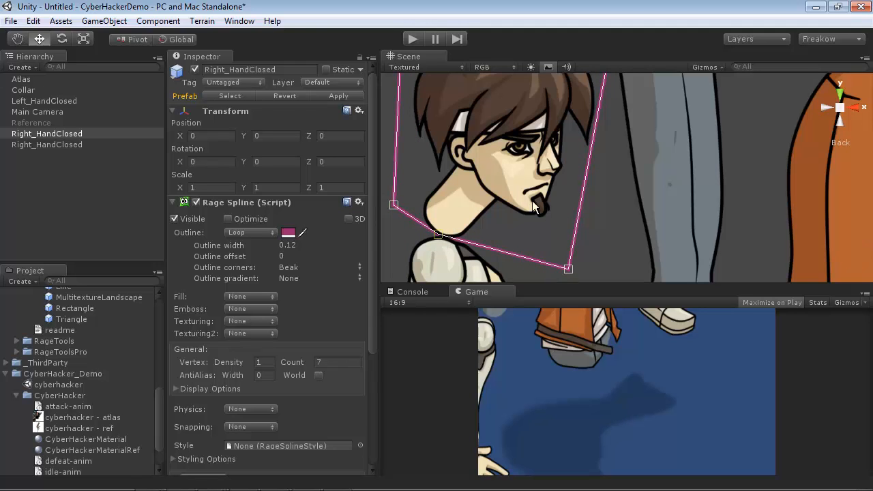
Step: Add a Rage Pivotools component to the head outline and freeze its rotation and scale
scroll(556, 212, "down", 5)
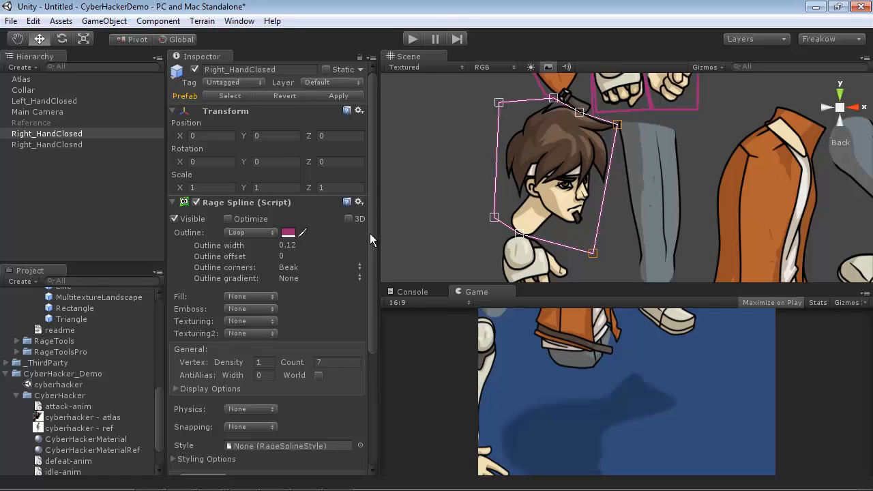
left_click(158, 20)
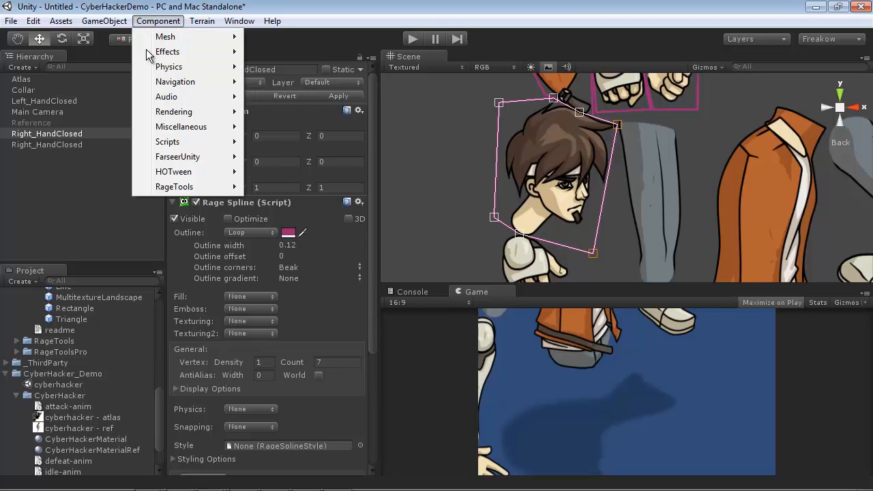
mouse_move(178, 186)
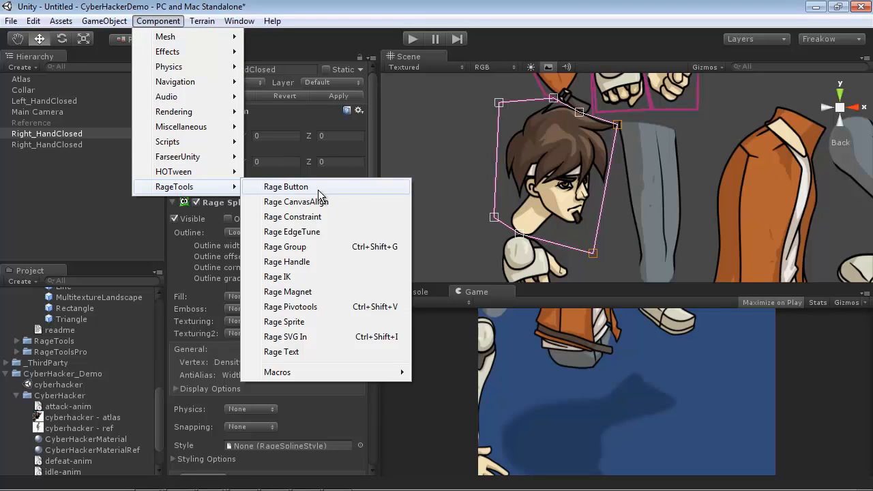
left_click(312, 307)
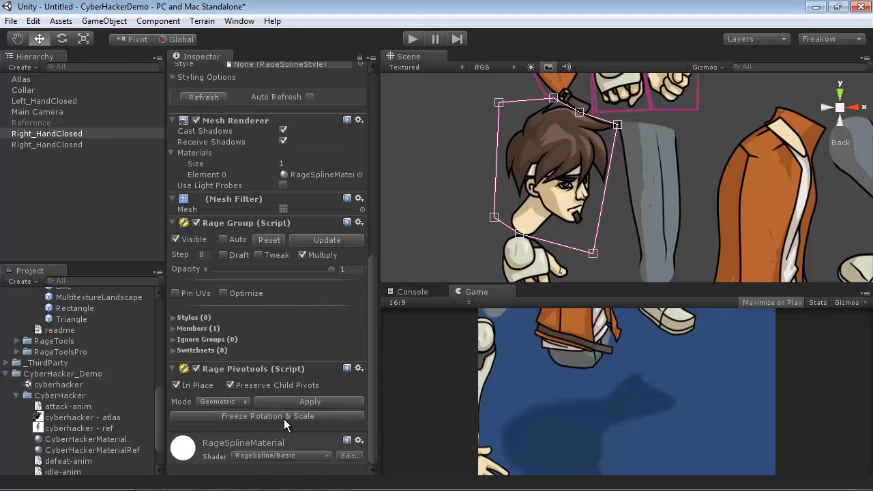
left_click(284, 416)
scroll(314, 263, "up", 10)
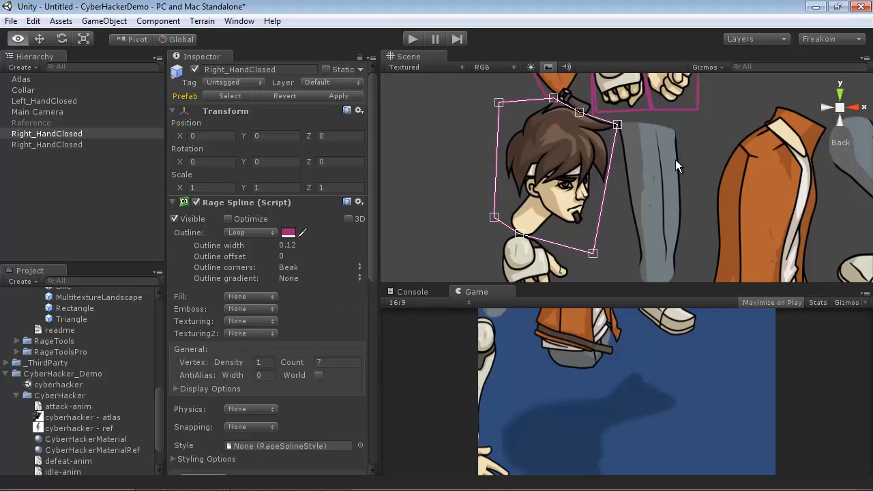
right_click_drag(675, 166, 622, 162, "alt")
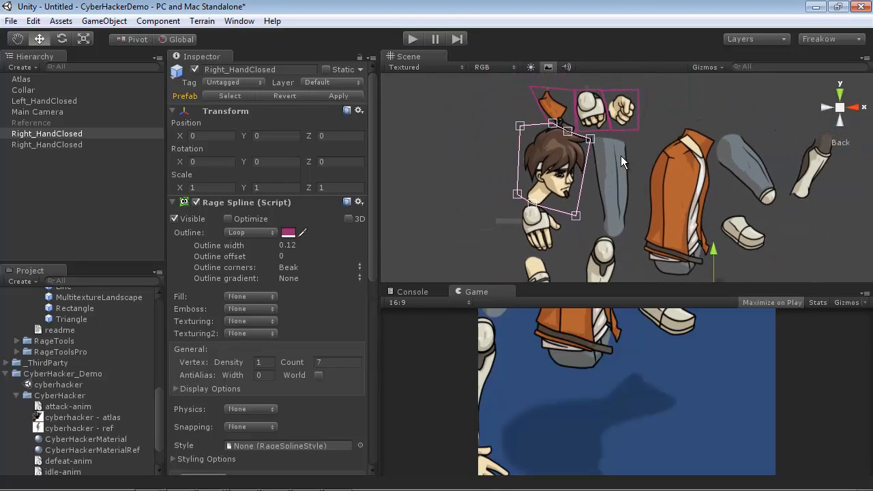